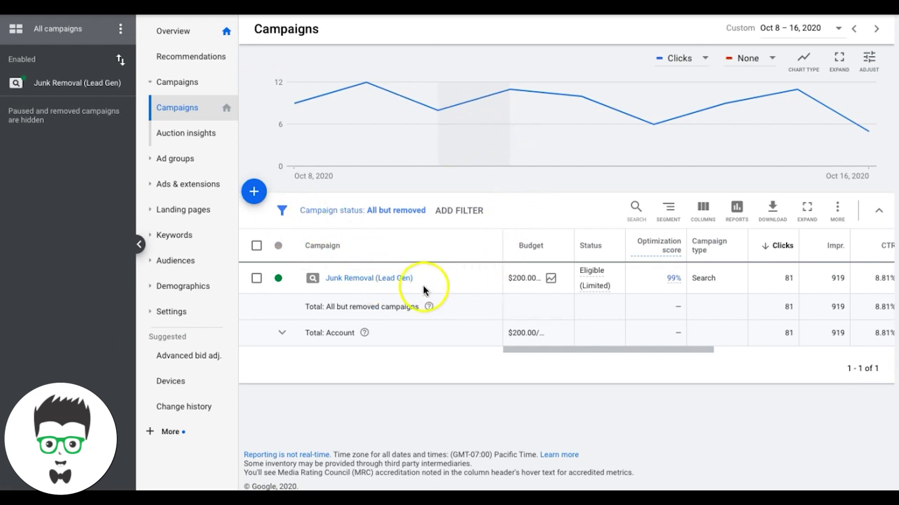
Open the Junk Removal (Lead Gen) campaign and review the performance metrics of its ad groups
click(394, 277)
scroll(728, 360, right, 3)
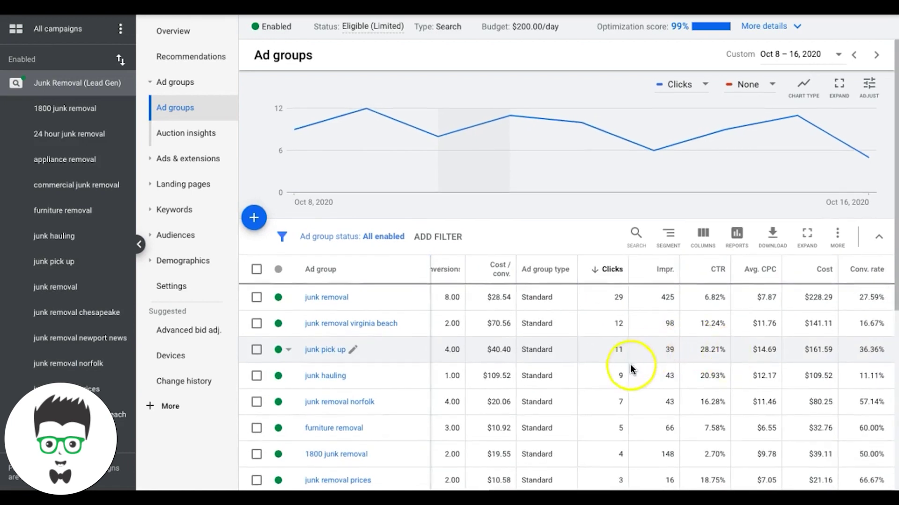
scroll(631, 369, left, 3)
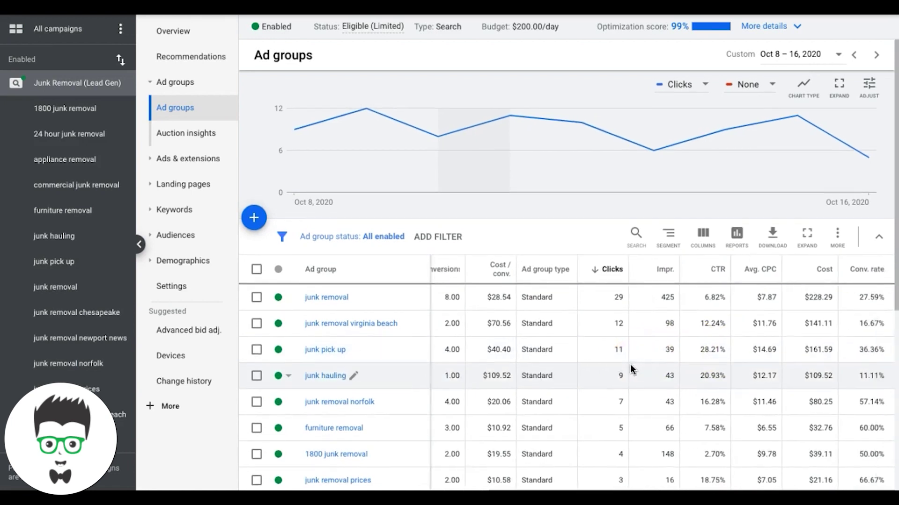
scroll(631, 369, down, 1)
scroll(631, 370, right, 3)
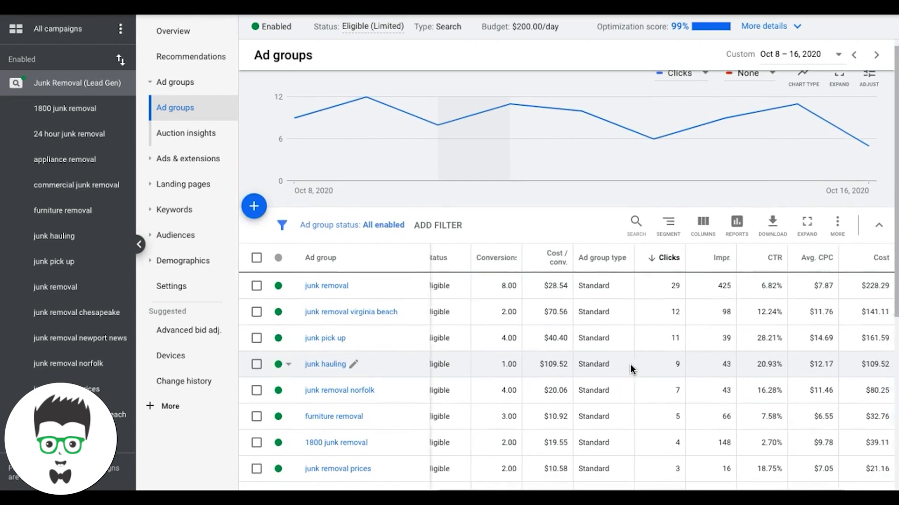
Look through the Attributes and Attribution column options available for the ad groups table
click(714, 273)
click(703, 227)
click(704, 262)
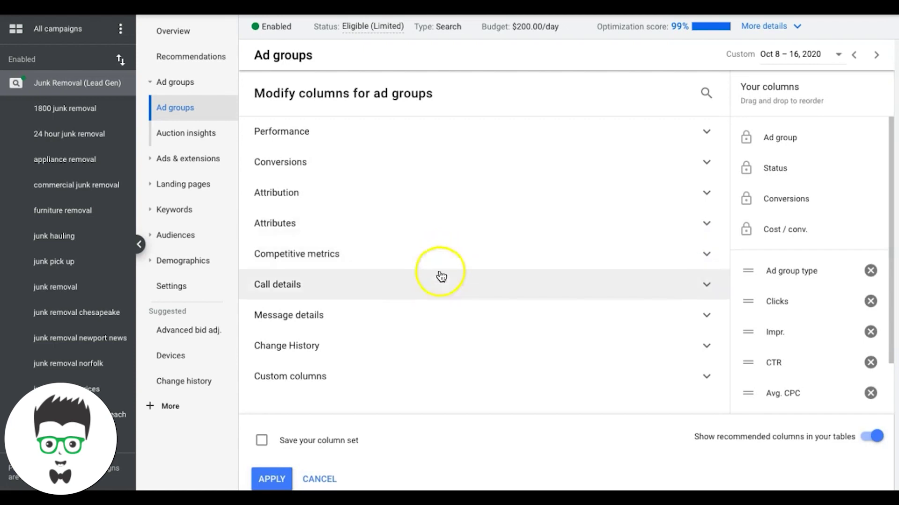
click(375, 227)
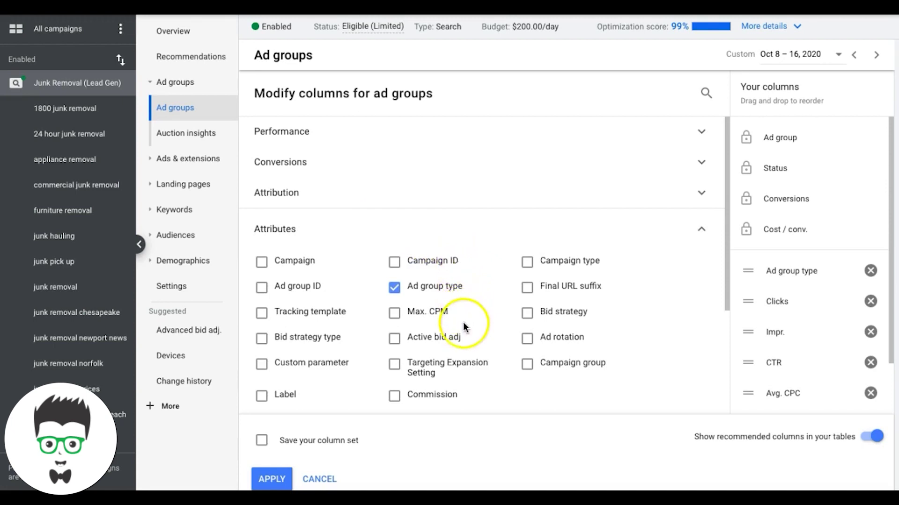
scroll(463, 324, down, 2)
scroll(462, 324, down, 2)
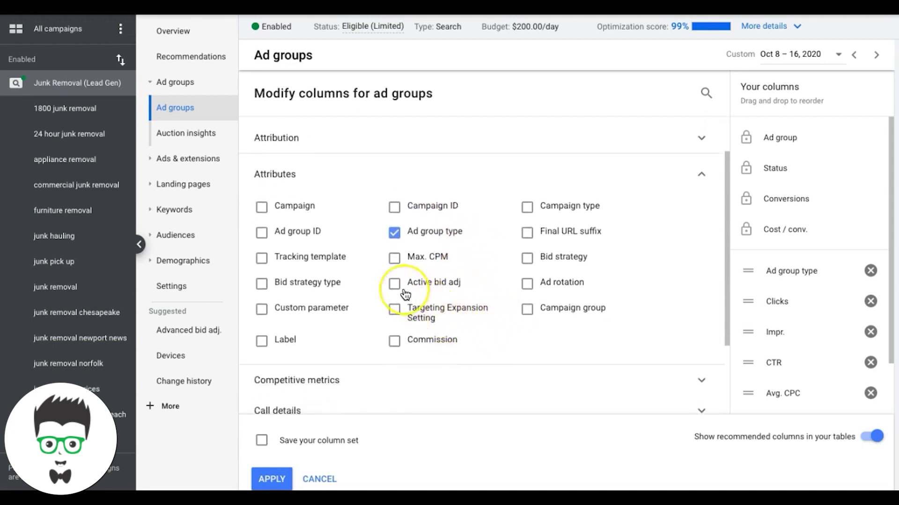
scroll(405, 294, down, 3)
scroll(405, 294, up, 4)
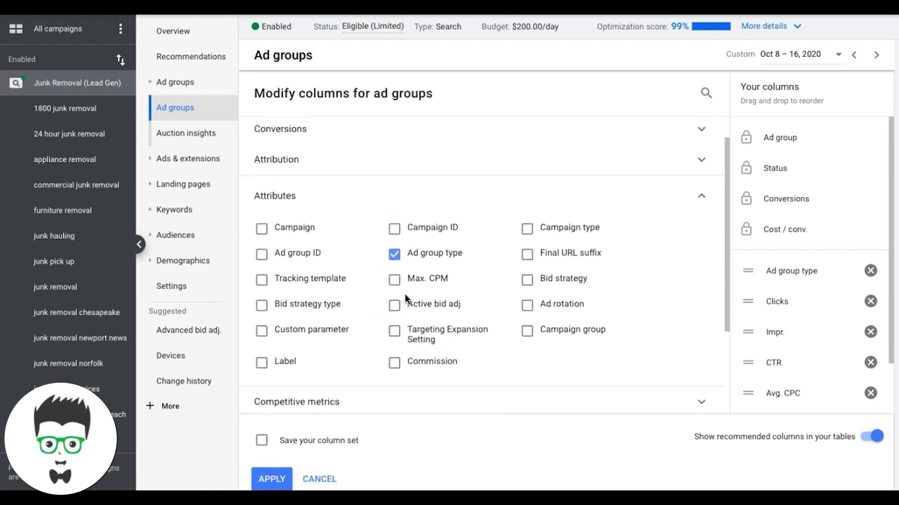
click(287, 162)
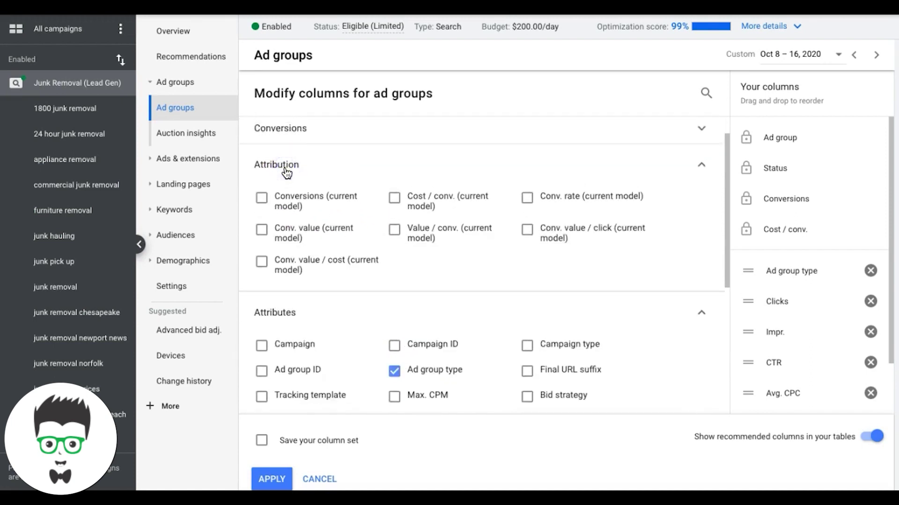
scroll(423, 286, down, 3)
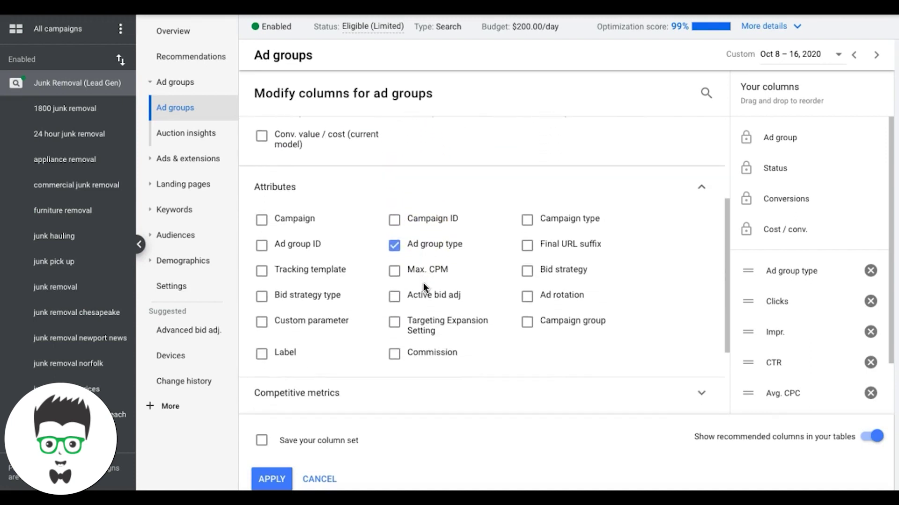
Remove the Est. first position bid column from the campaign's Search Keywords table and apply the column changes
click(175, 215)
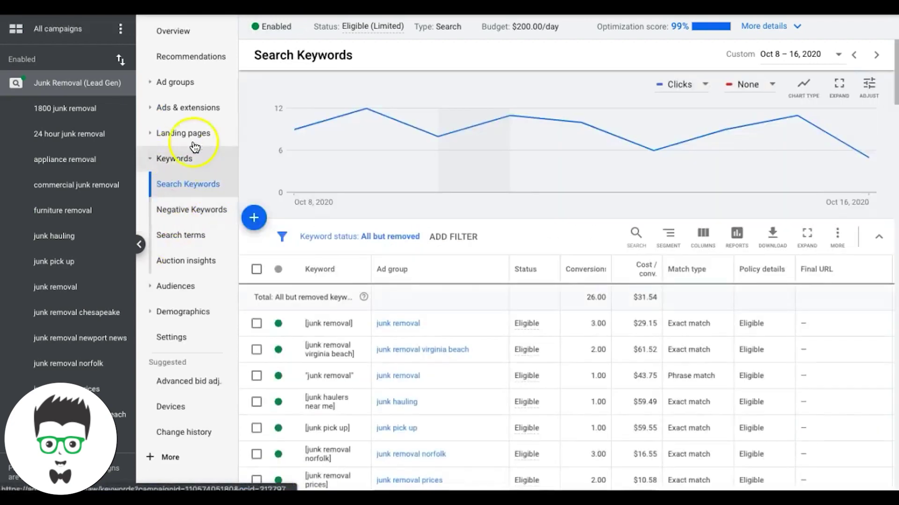
click(702, 244)
click(702, 269)
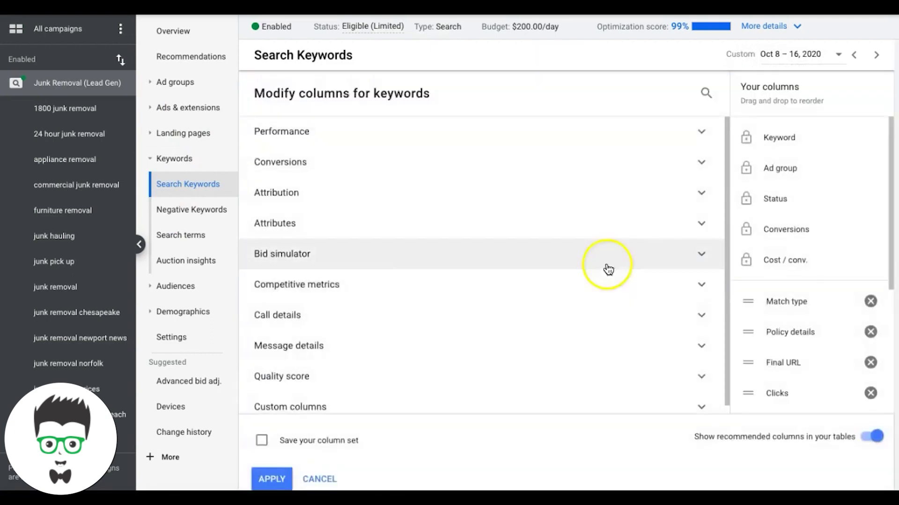
click(321, 232)
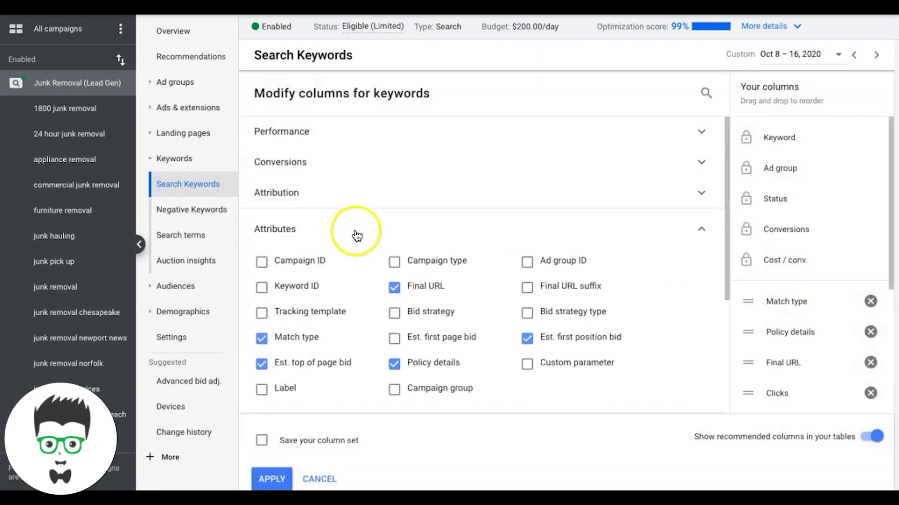
scroll(404, 276, down, 2)
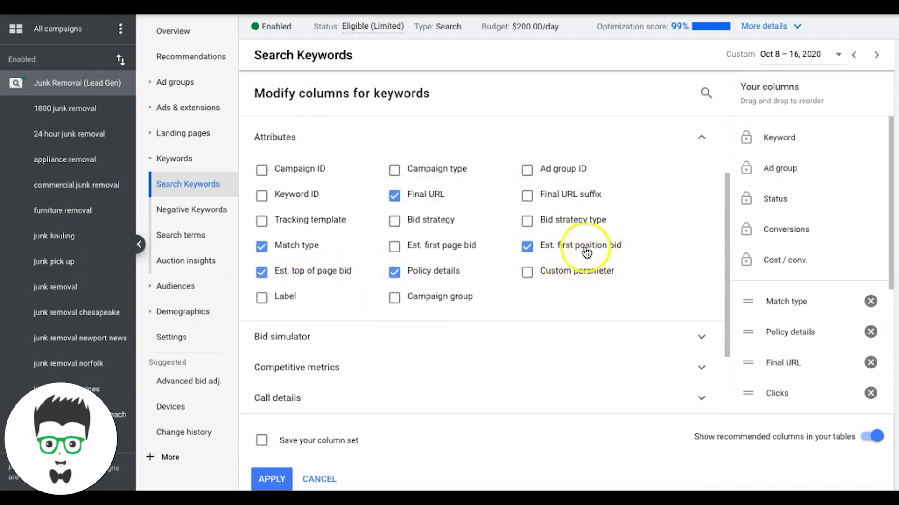
click(527, 247)
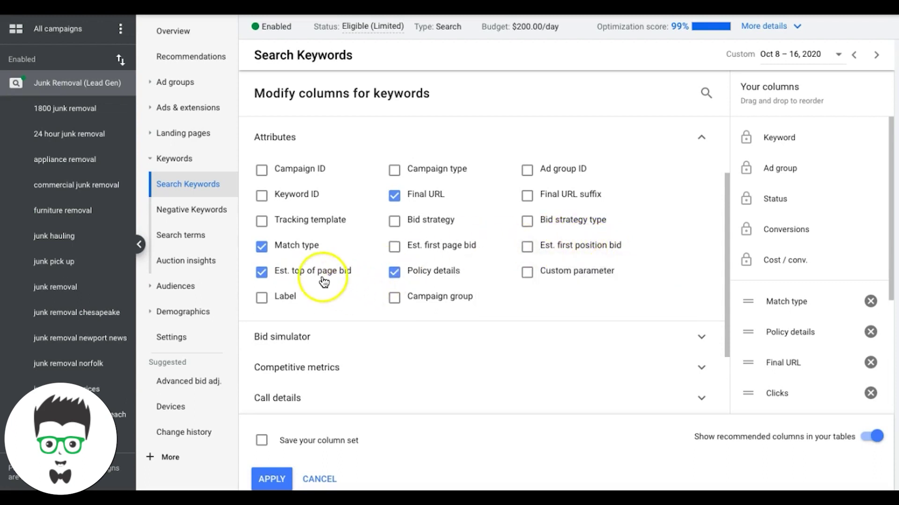
mouse_move(285, 279)
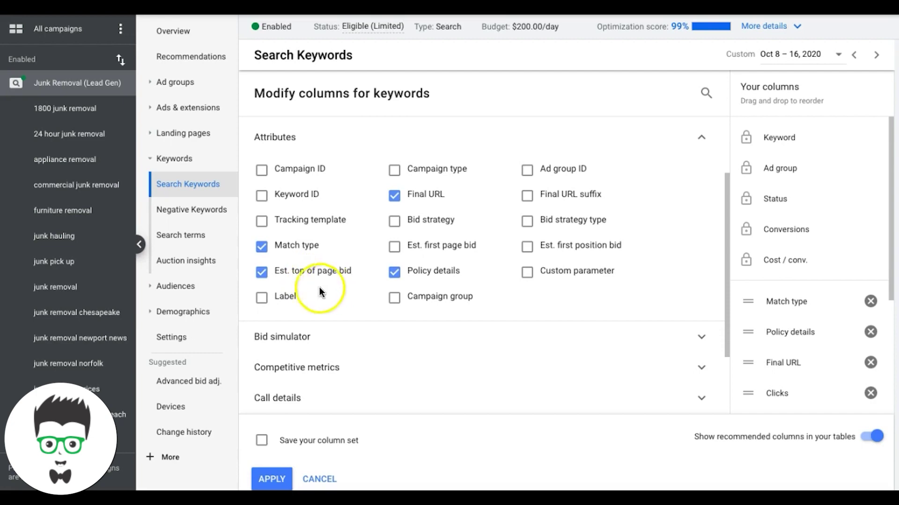
mouse_move(328, 276)
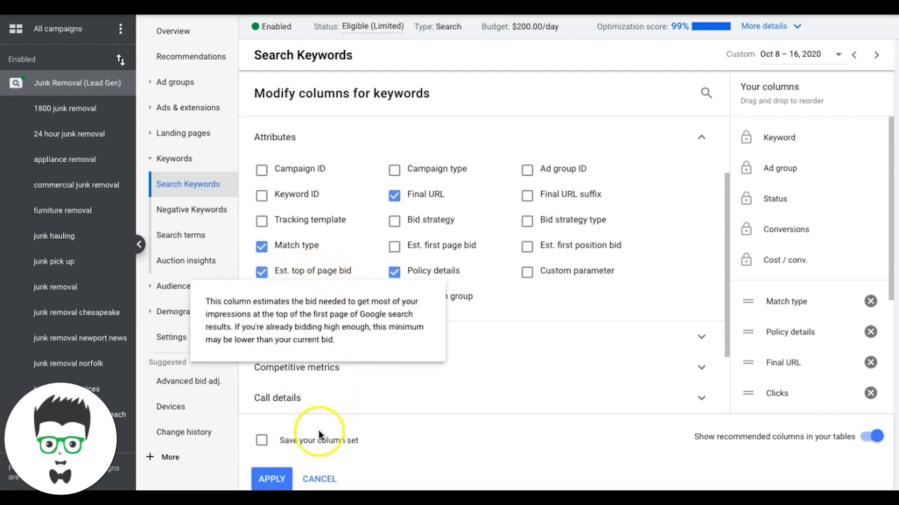
click(272, 479)
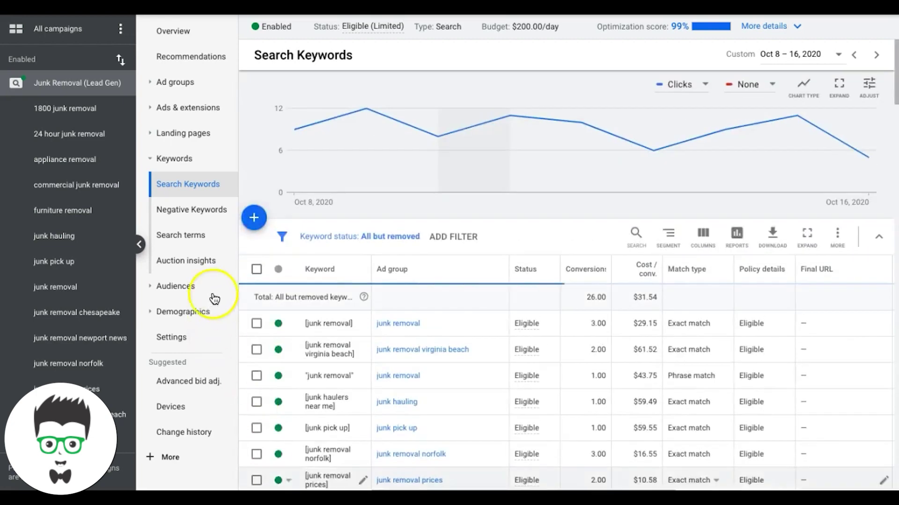
Examine the Est. top of page bid column across the campaign's search keywords
scroll(674, 340, right, 5)
scroll(675, 340, right, 4)
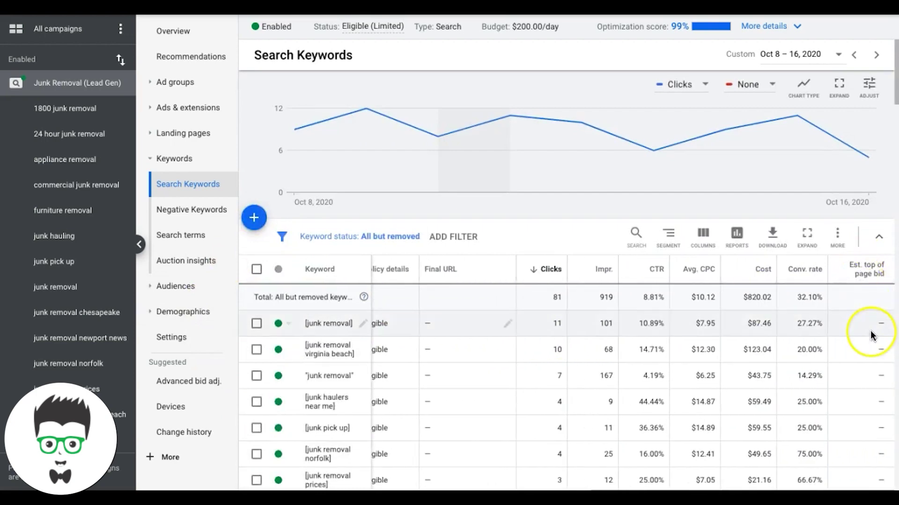
scroll(861, 336, down, 10)
scroll(873, 335, up, 10)
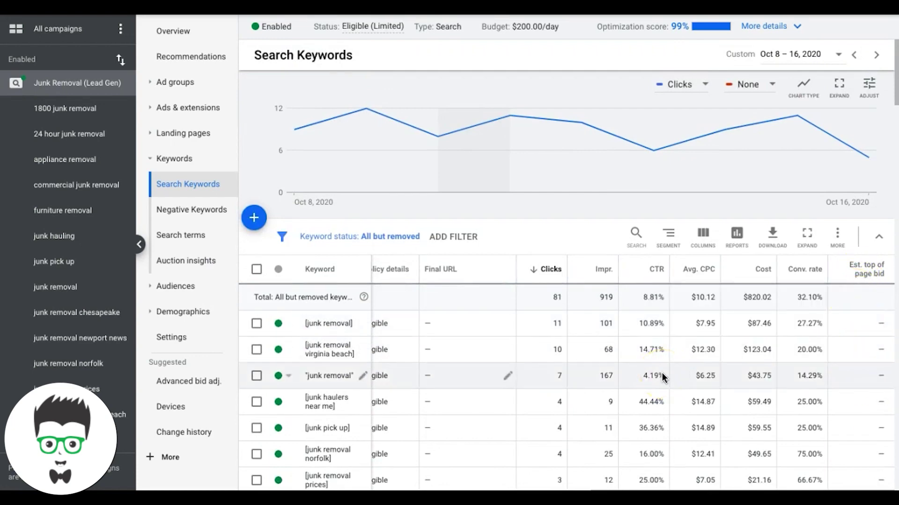
mouse_move(869, 275)
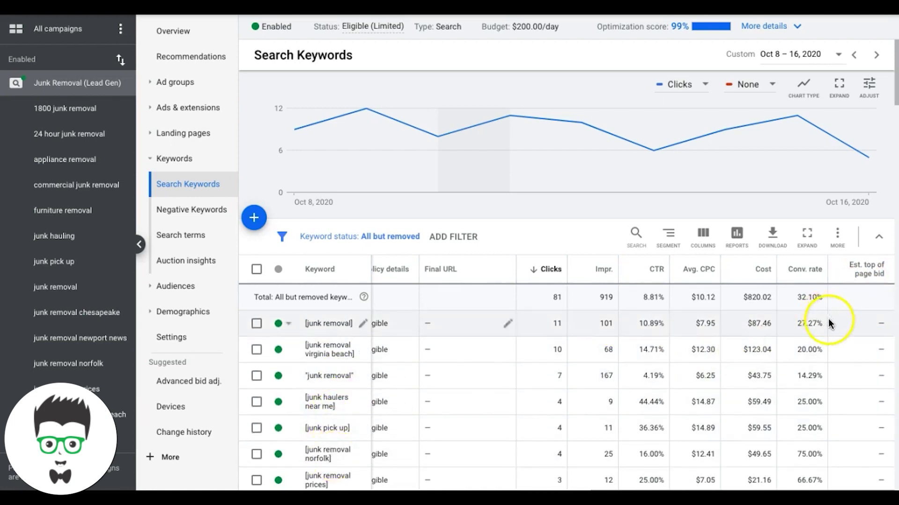
scroll(878, 376, down, 1)
scroll(878, 377, down, 4)
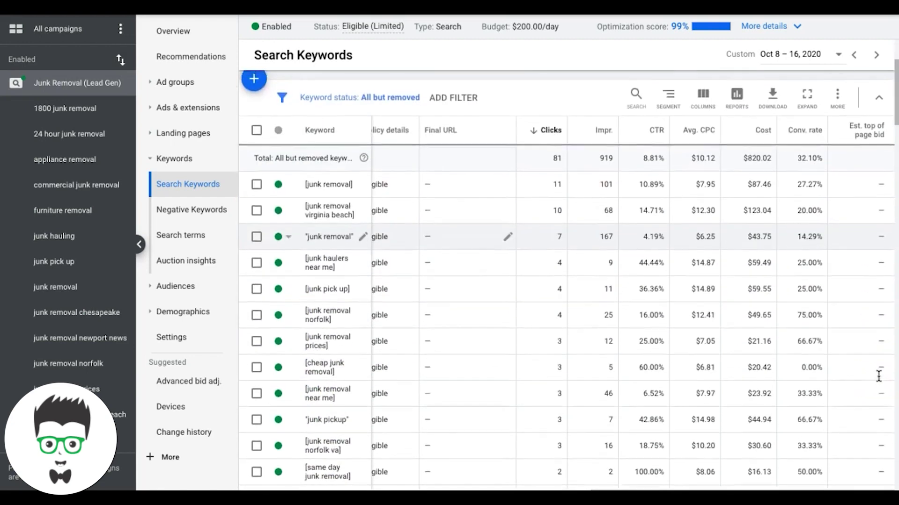
scroll(796, 250, up, 5)
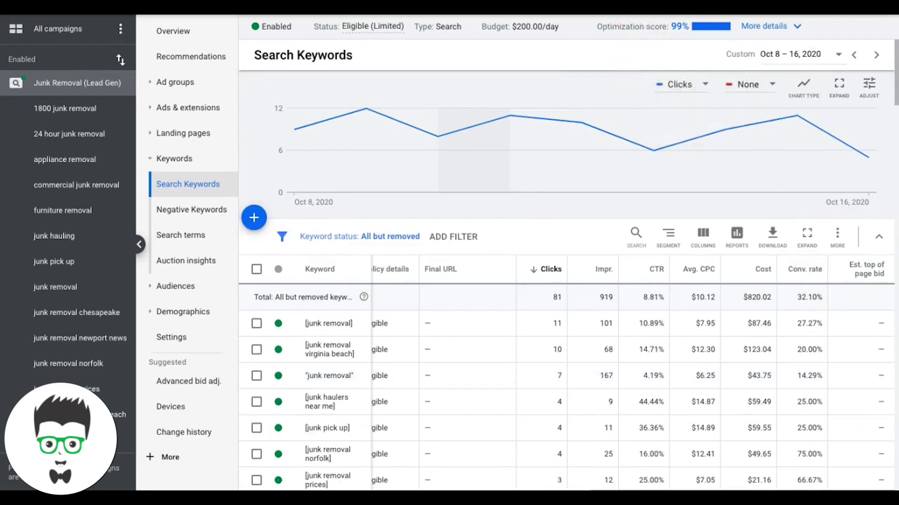
Open Keyword Planner and discover new keyword ideas for "junk removal"
click(566, 6)
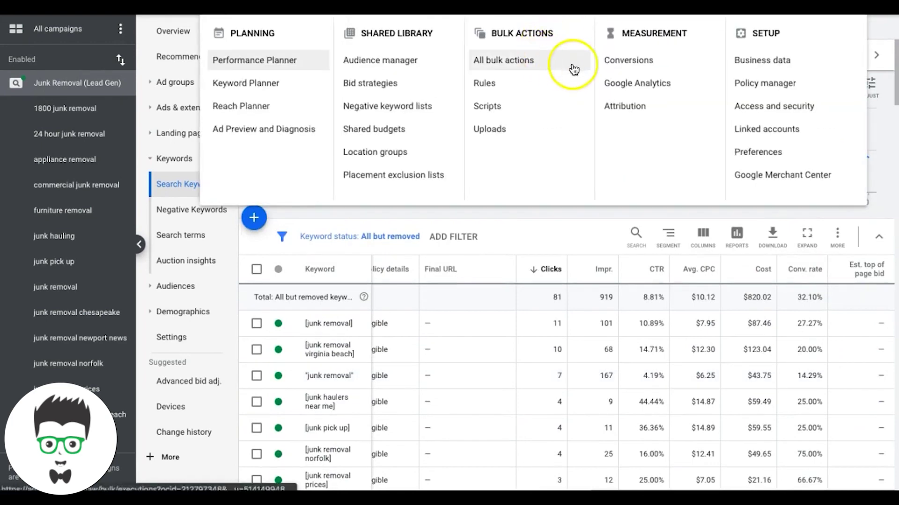
click(280, 91)
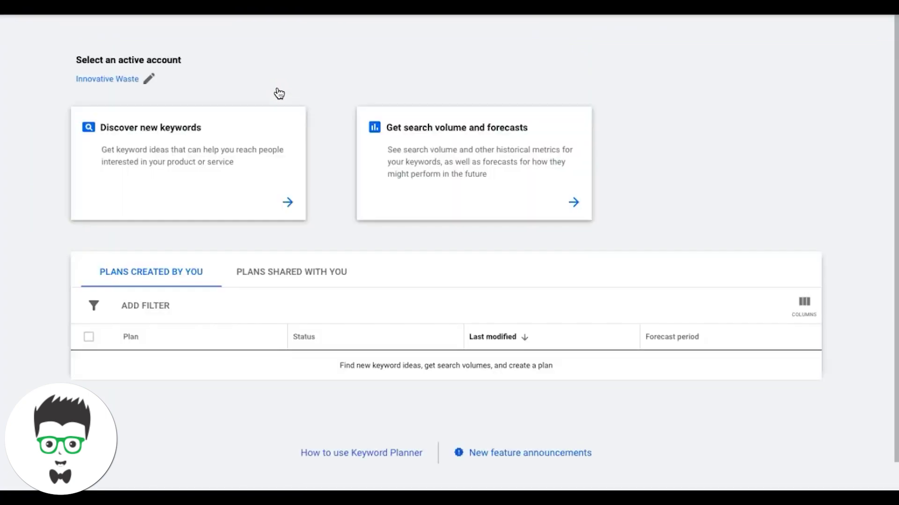
click(186, 154)
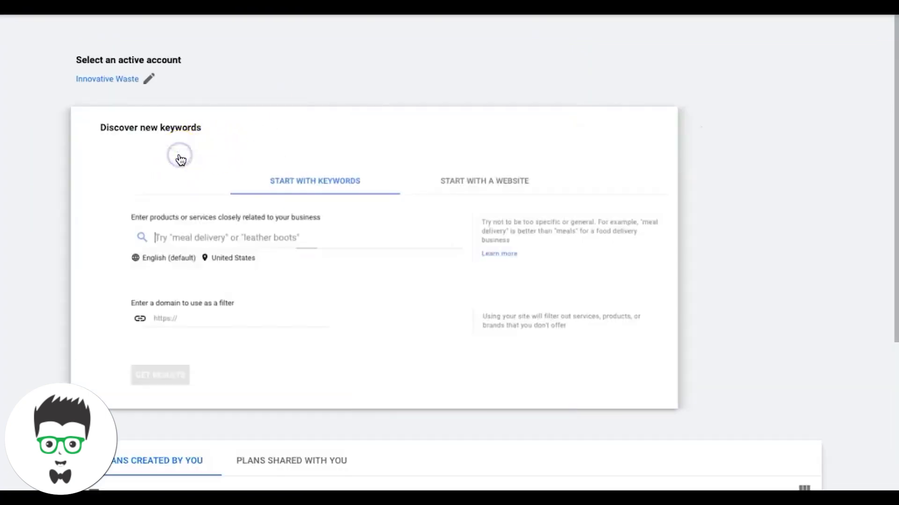
click(179, 242)
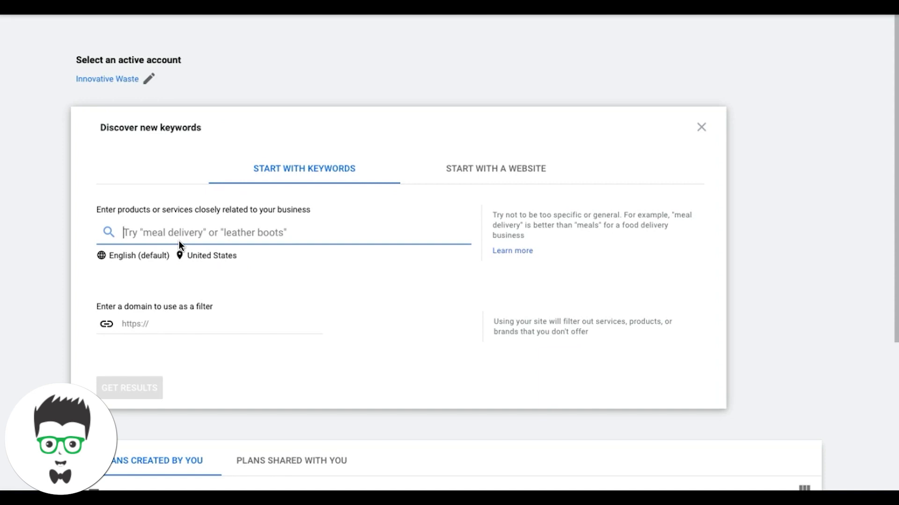
click(148, 236)
text(junk)
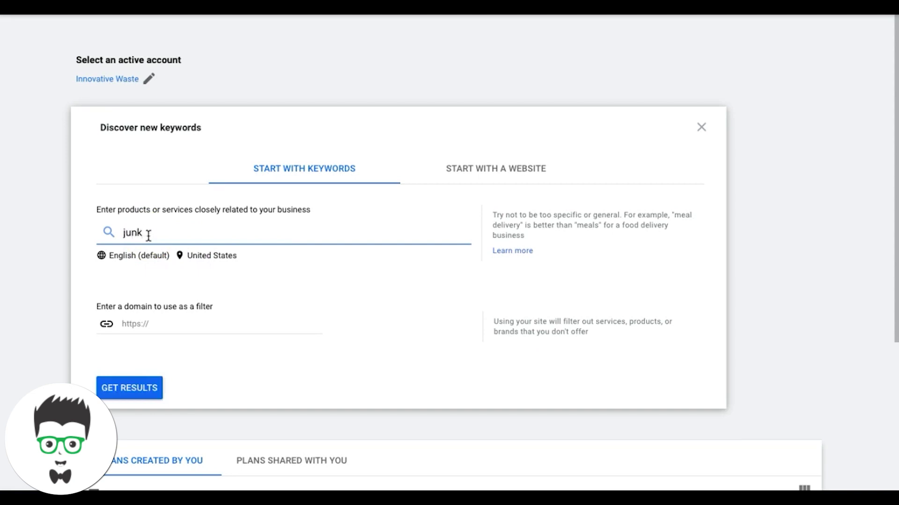
text( removal)
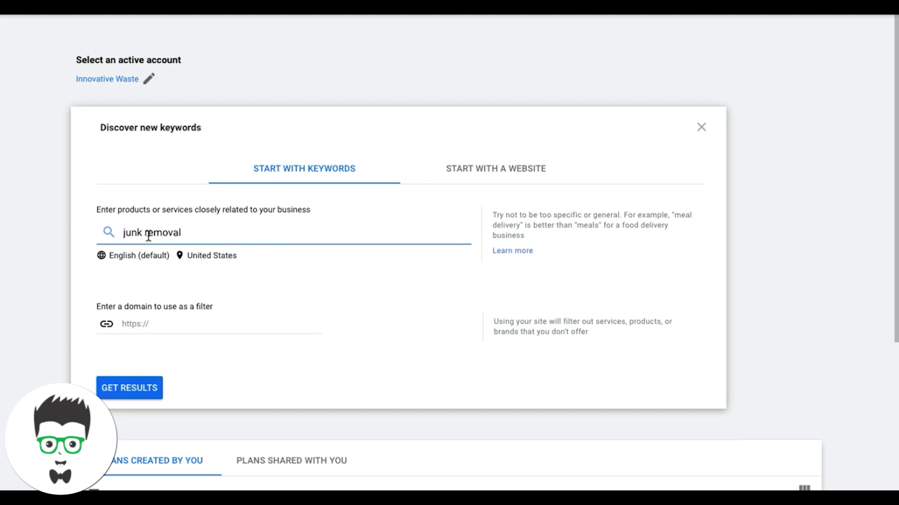
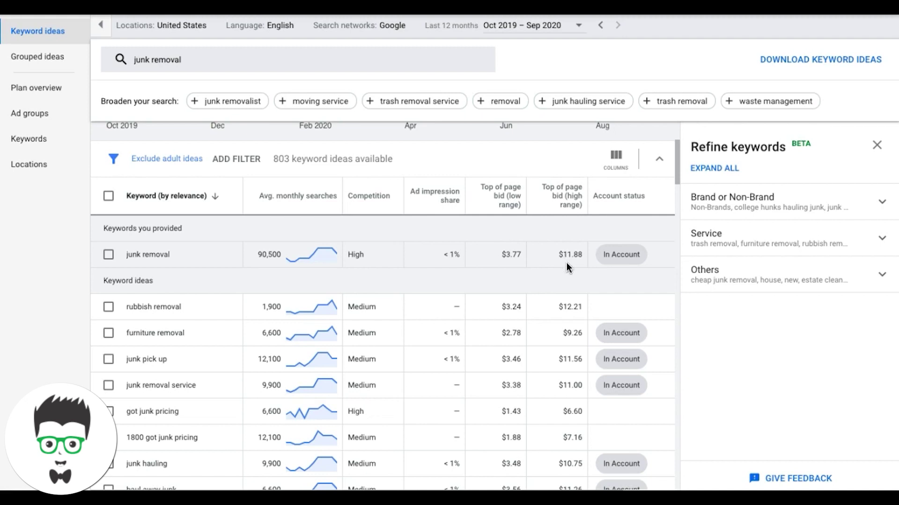
Examine the low and high range top of page bids for the "junk removal" keyword
click(569, 262)
click(570, 261)
click(519, 258)
click(514, 256)
click(519, 256)
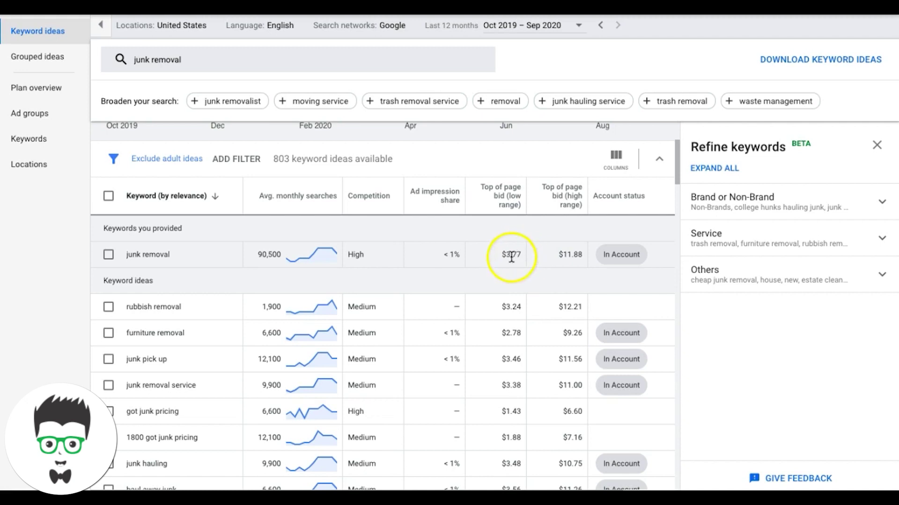
click(520, 261)
click(517, 255)
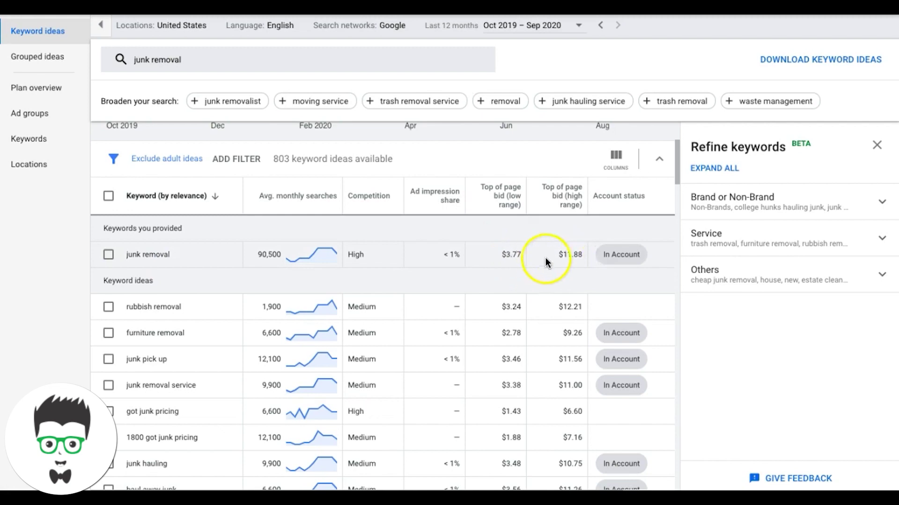
Replace the keyword ideas search with "junk pickup" and get its results
click(176, 60)
click(215, 123)
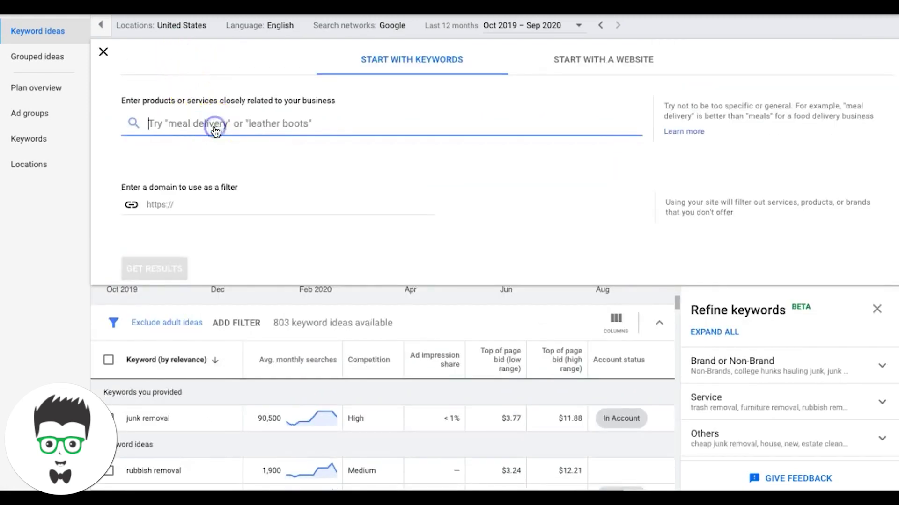
text(junk p)
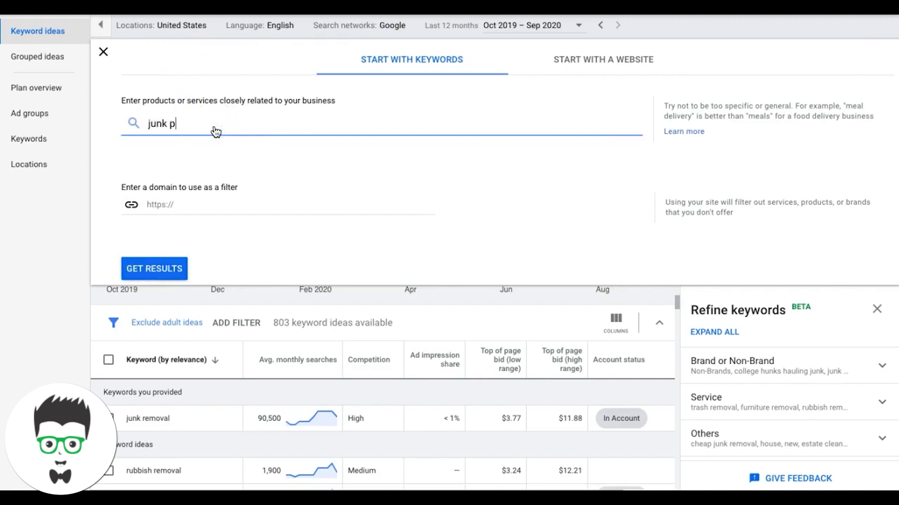
text(ickup)
key(Return)
key(Return)
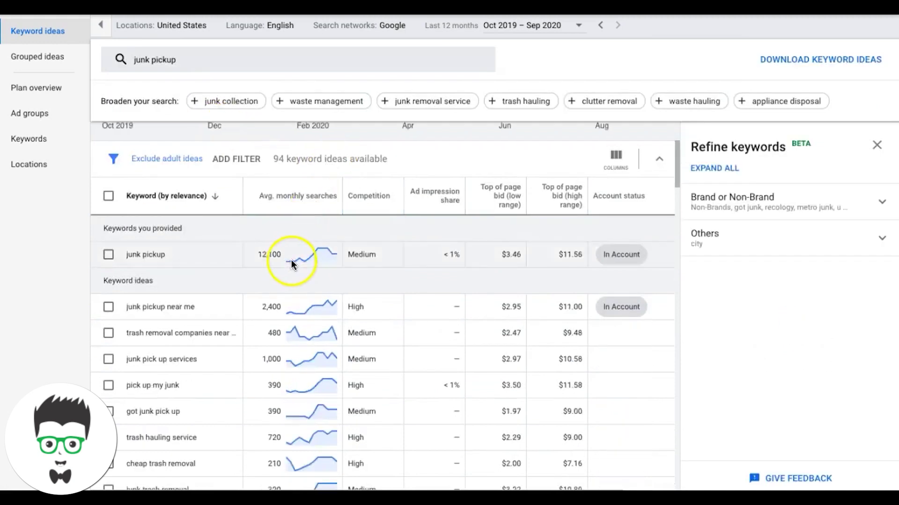
Examine the high range top of page bid for "junk pickup" and the search trend chart
click(571, 257)
click(561, 255)
scroll(497, 286, down, 1)
scroll(497, 284, up, 3)
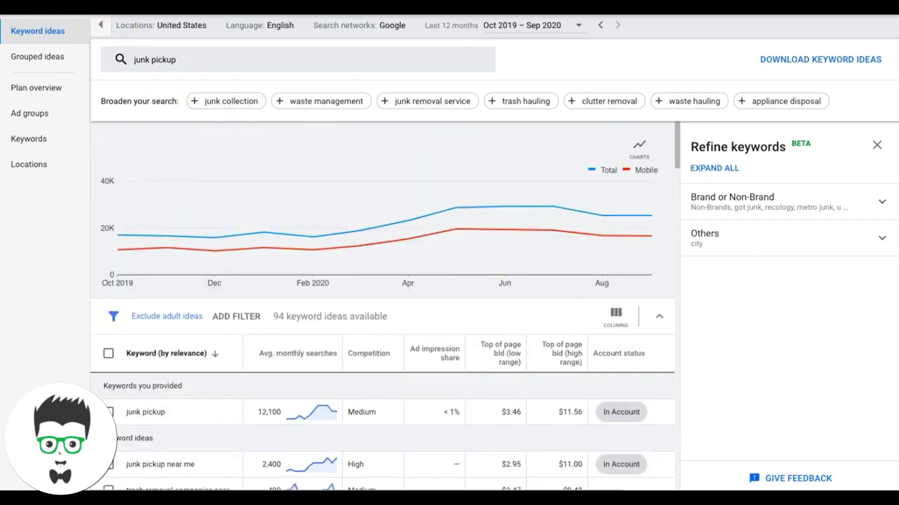
Return from Keyword Planner to the Junk Removal (Lead Gen) campaign and open its ad groups
scroll(206, 161, down, 3)
scroll(206, 161, up, 3)
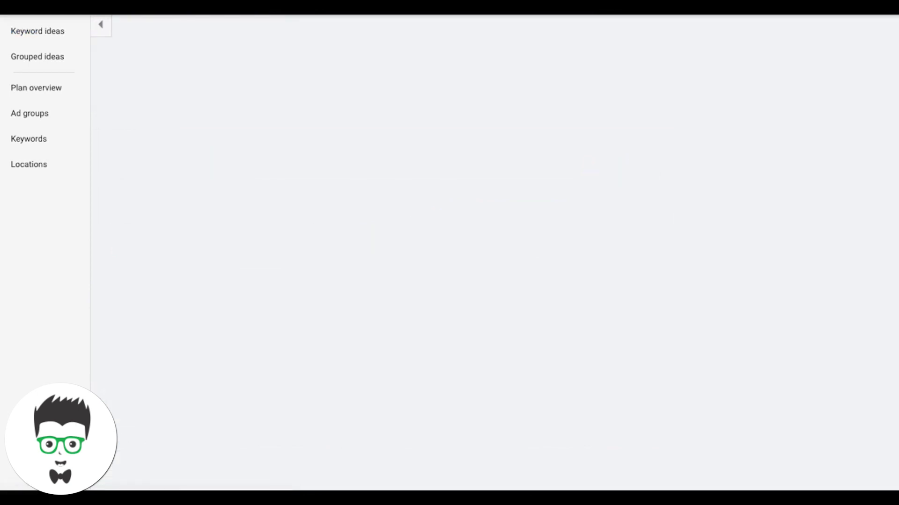
click(221, 54)
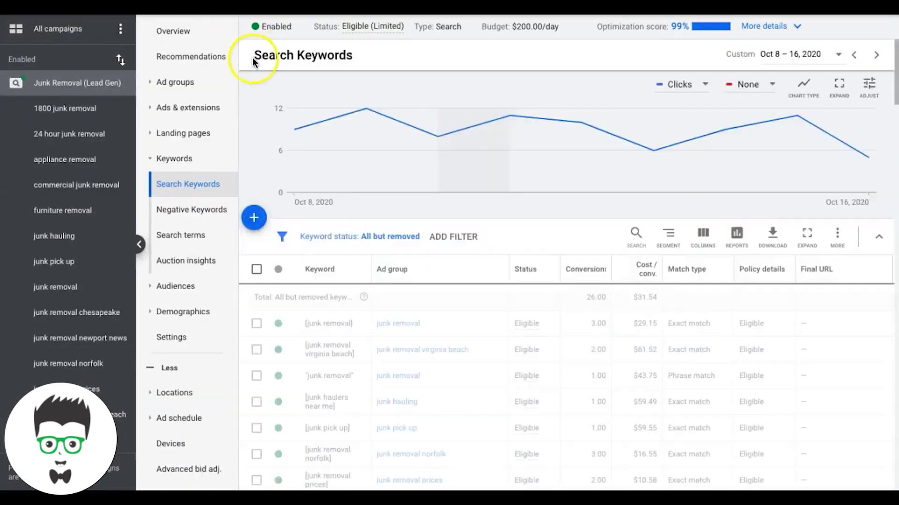
click(180, 89)
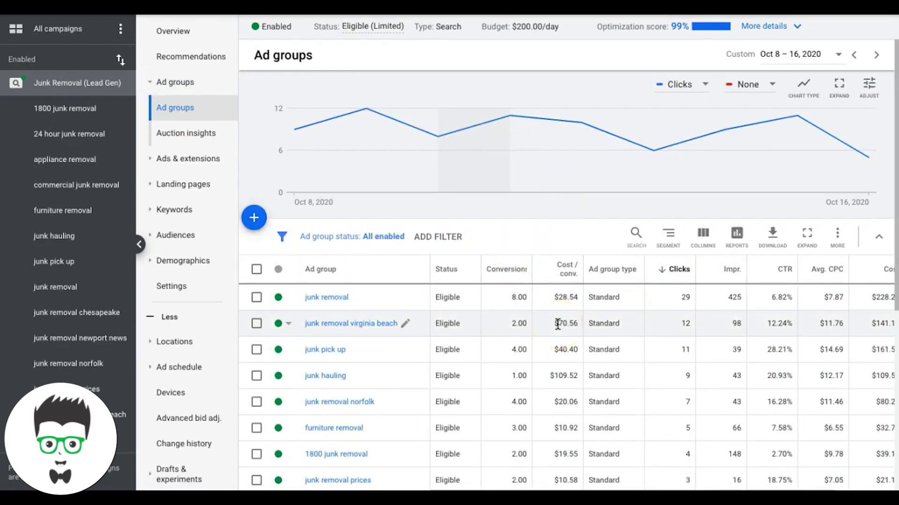
Compare conversions, cost per conversion, average CPC and conversion rate across the campaign's ad groups
scroll(558, 323, right, 3)
click(558, 319)
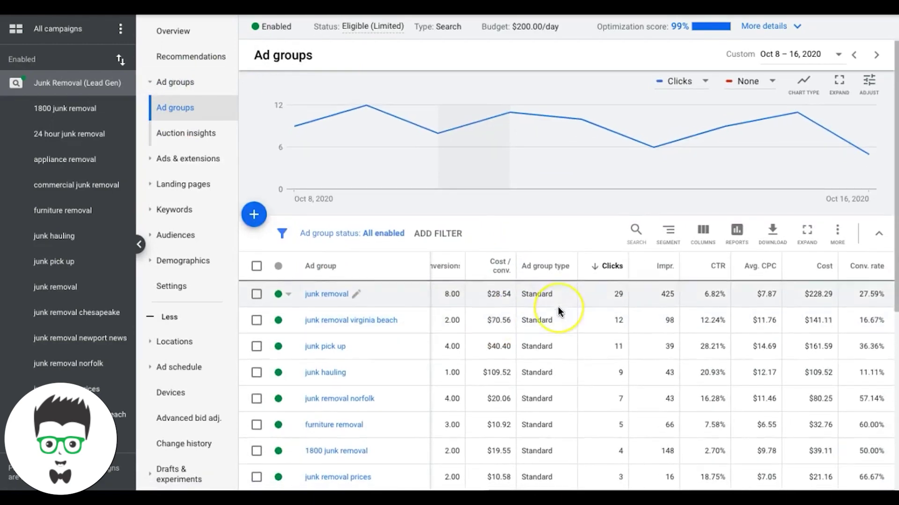
scroll(560, 313, down, 1)
scroll(560, 312, down, 2)
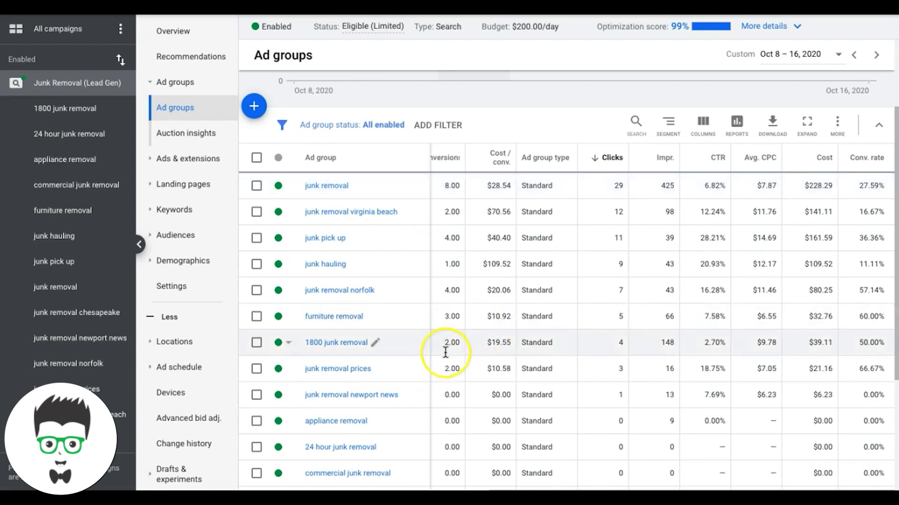
scroll(447, 352, down, 2)
scroll(500, 318, down, 1)
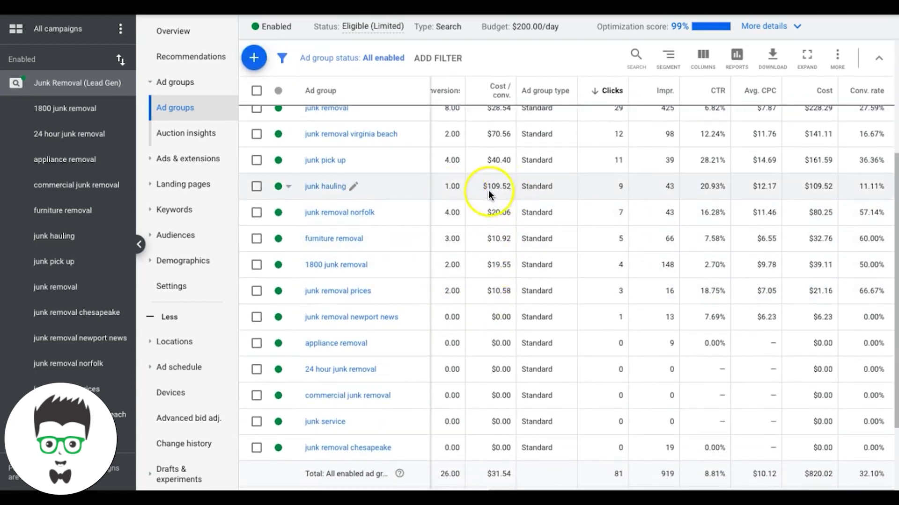
Open the junk hauling ad group and examine its keywords' conversions, clicks, average CPC and cost
click(328, 189)
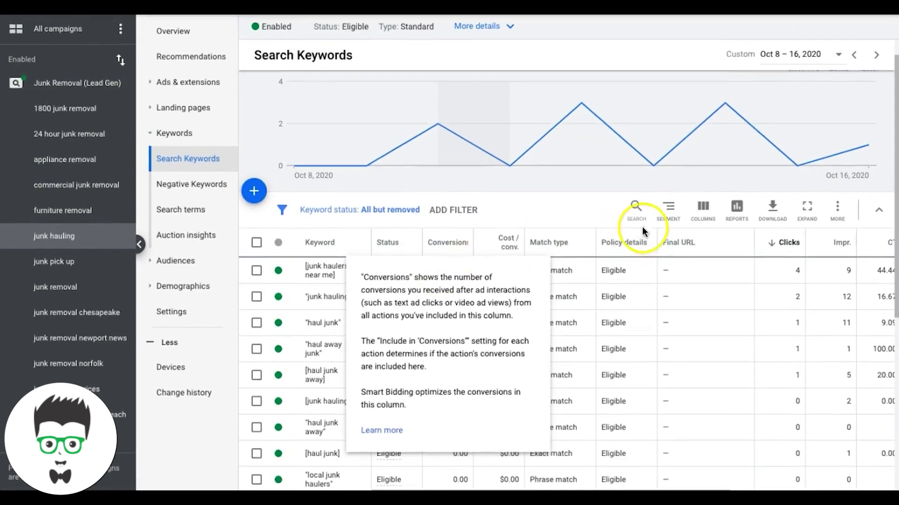
scroll(565, 214, down, 1)
scroll(565, 214, down, 3)
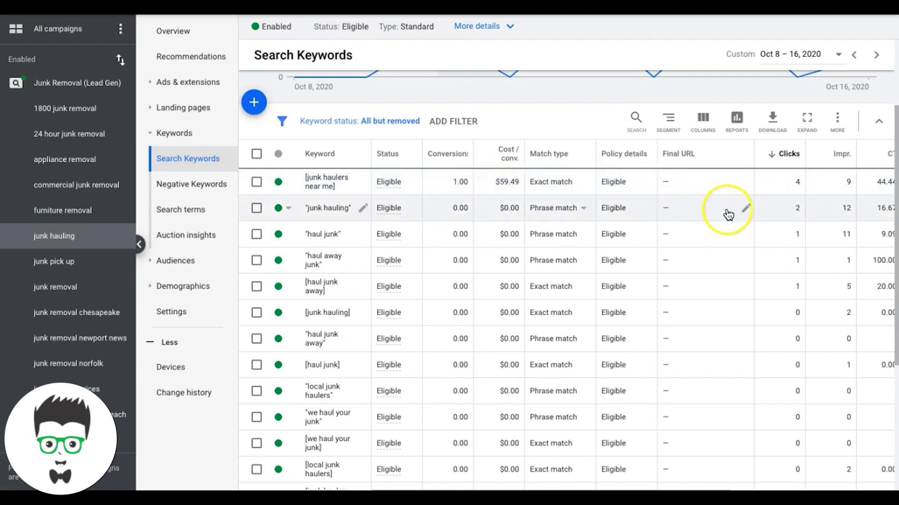
scroll(728, 212, right, 5)
scroll(728, 213, up, 1)
scroll(688, 251, down, 1)
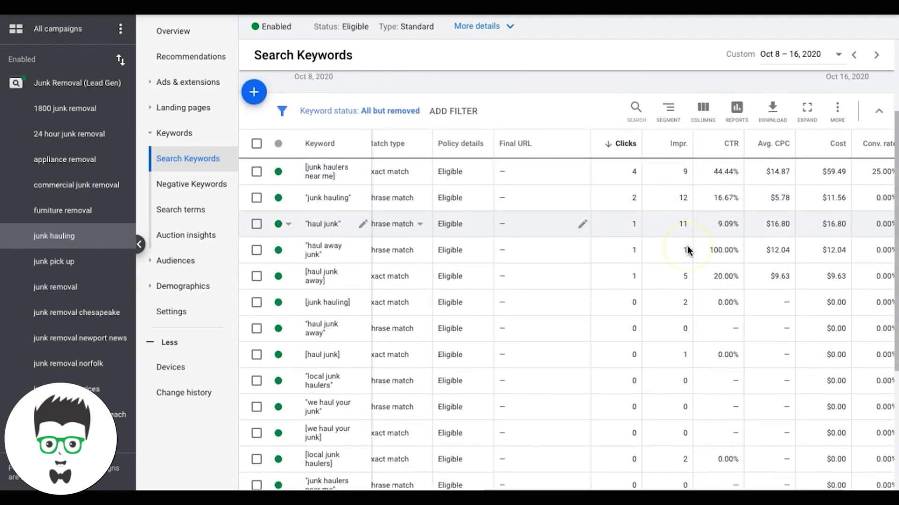
scroll(688, 250, up, 1)
scroll(688, 250, left, 5)
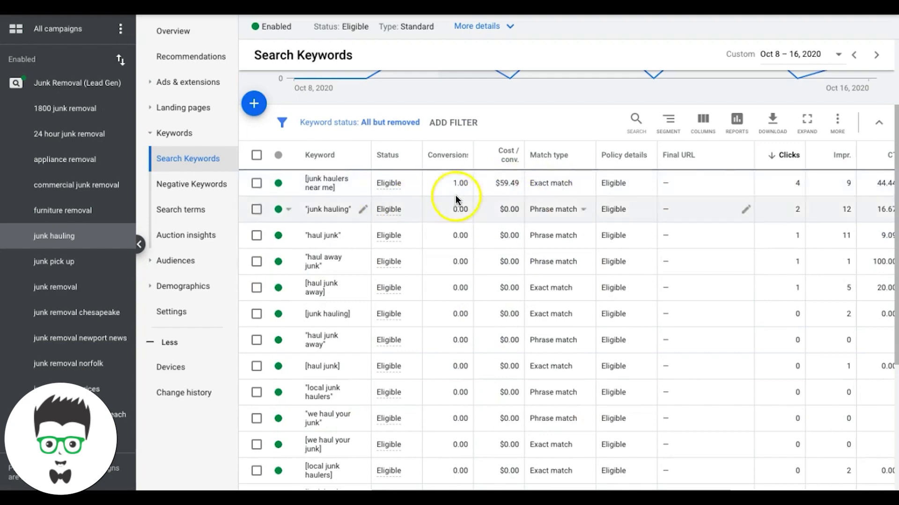
scroll(408, 276, up, 3)
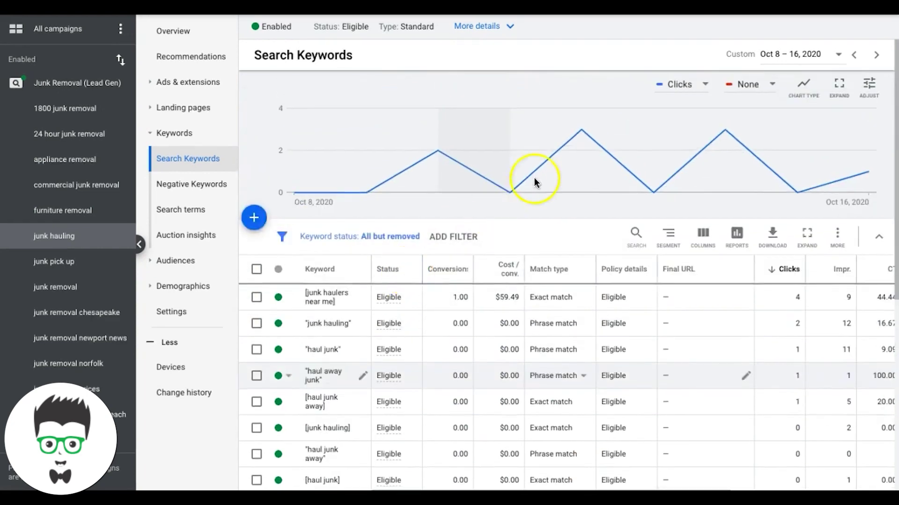
scroll(527, 262, down, 2)
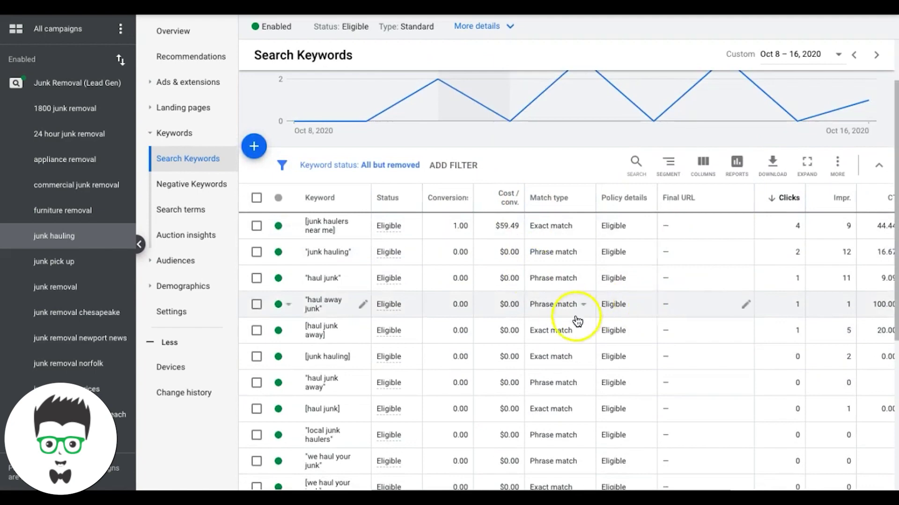
Set the date range to All time and compare the junk hauling keywords' conversions, cost per conversion and average CPC
click(782, 55)
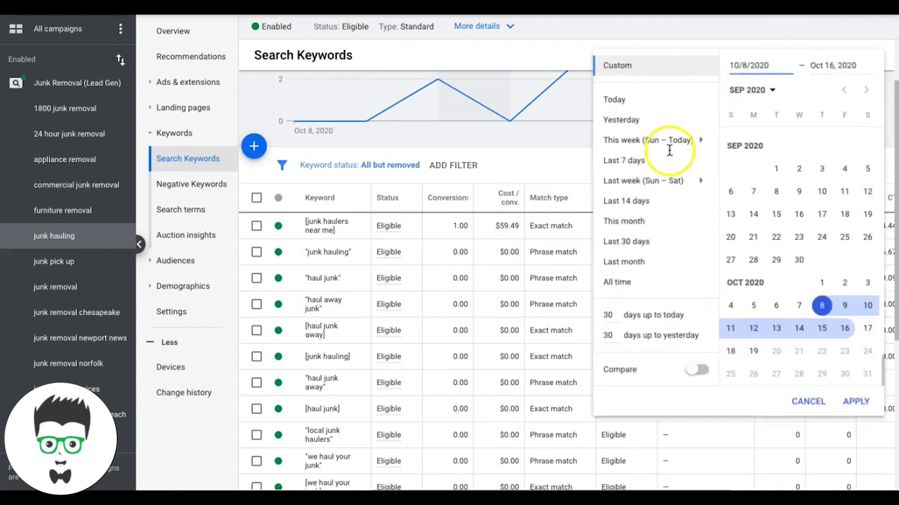
click(624, 281)
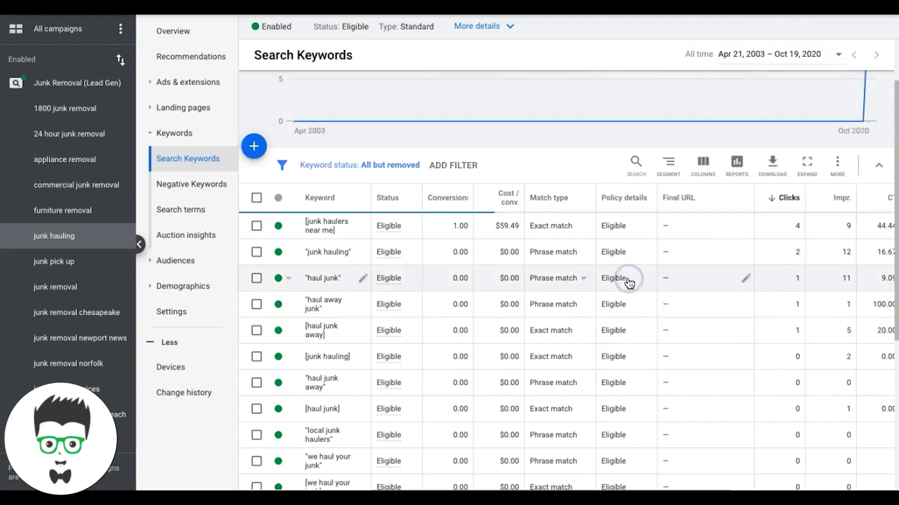
scroll(629, 283, down, 1)
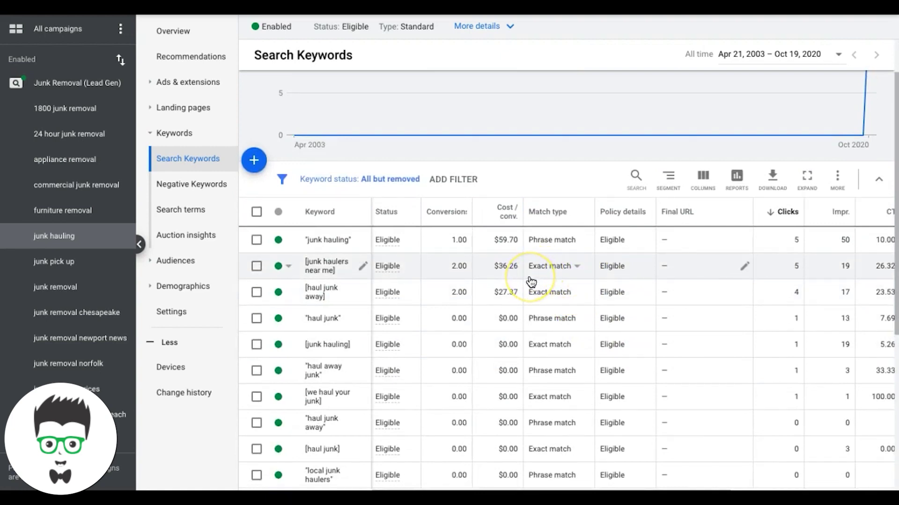
scroll(531, 282, right, 5)
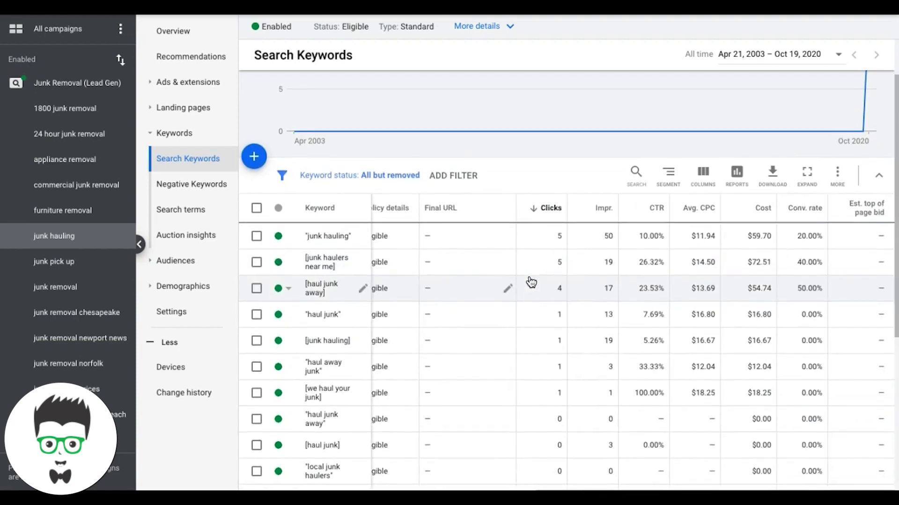
scroll(531, 282, left, 5)
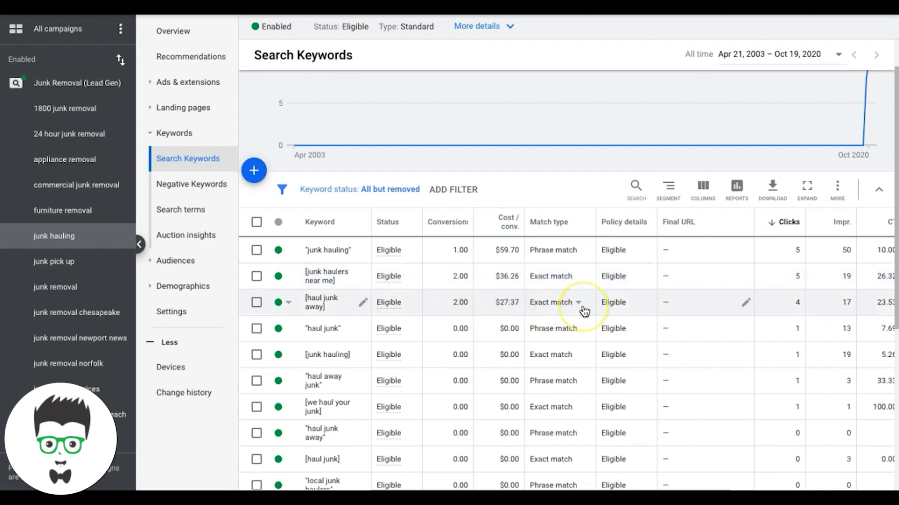
scroll(584, 311, right, 5)
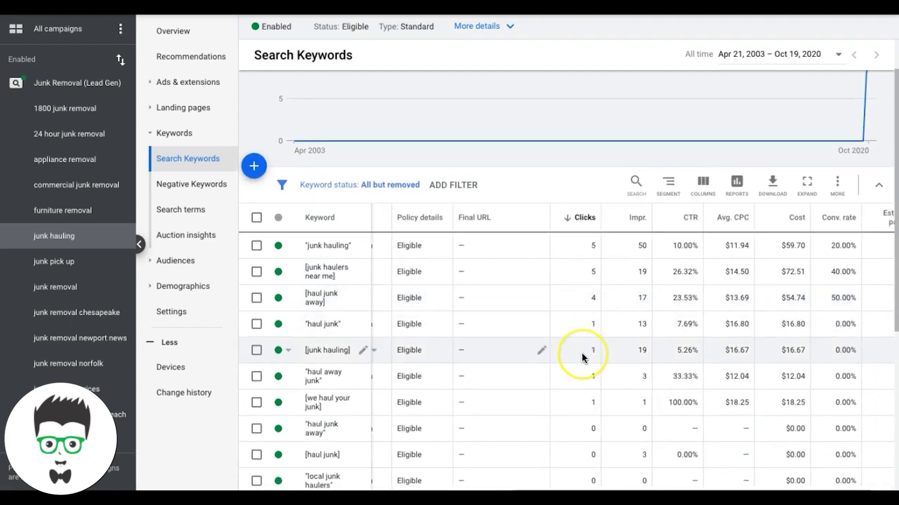
scroll(583, 349, left, 5)
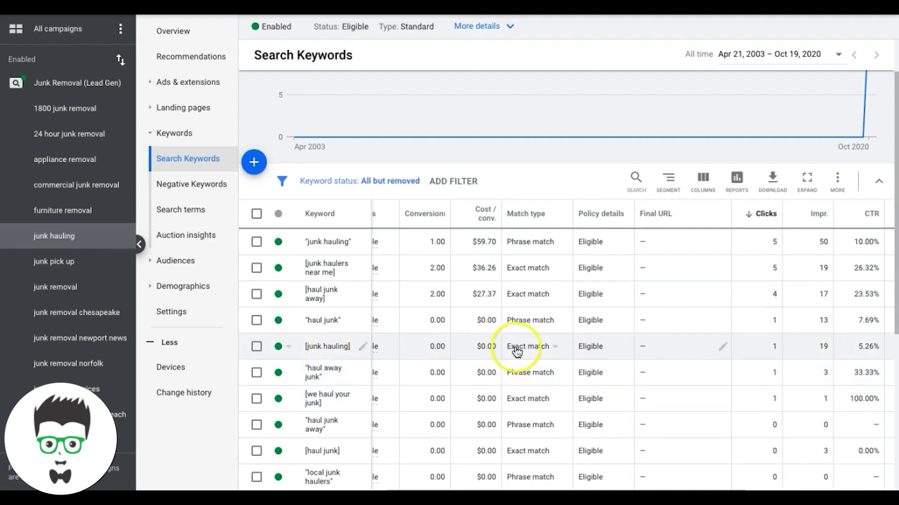
scroll(516, 349, up, 1)
scroll(516, 352, up, 1)
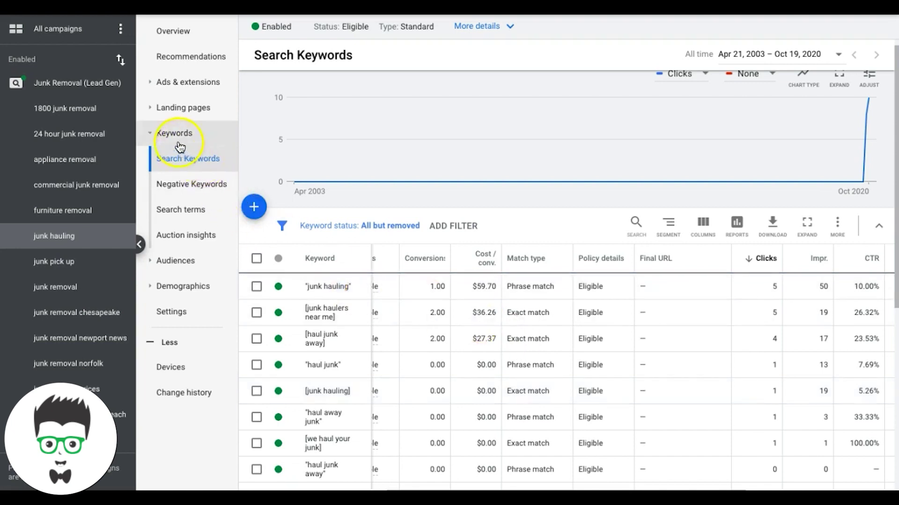
Return to the Junk Removal (Lead Gen) campaign's ad groups and review their all-time conversions and cost per conversion
click(54, 87)
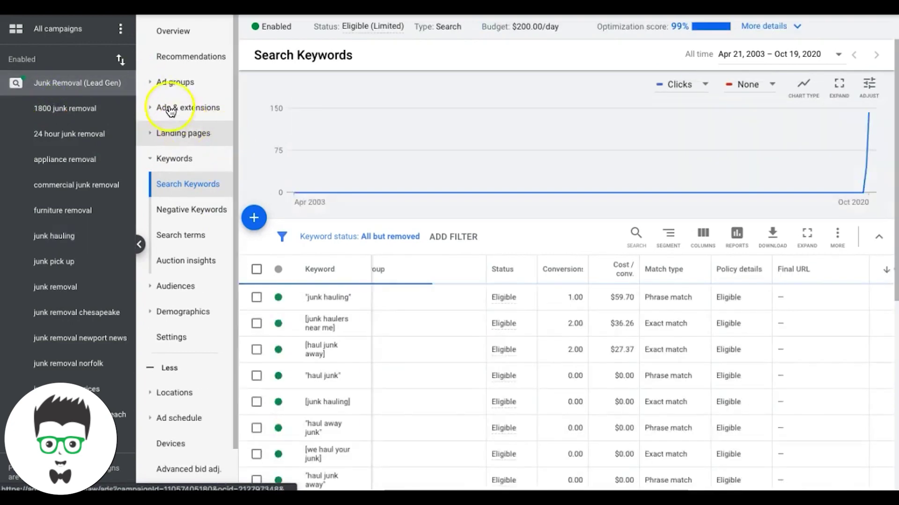
click(162, 85)
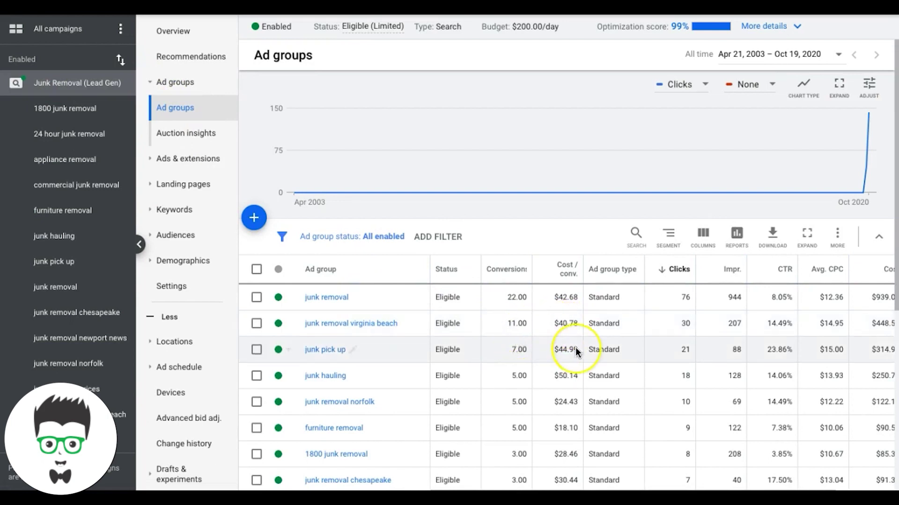
scroll(575, 351, down, 2)
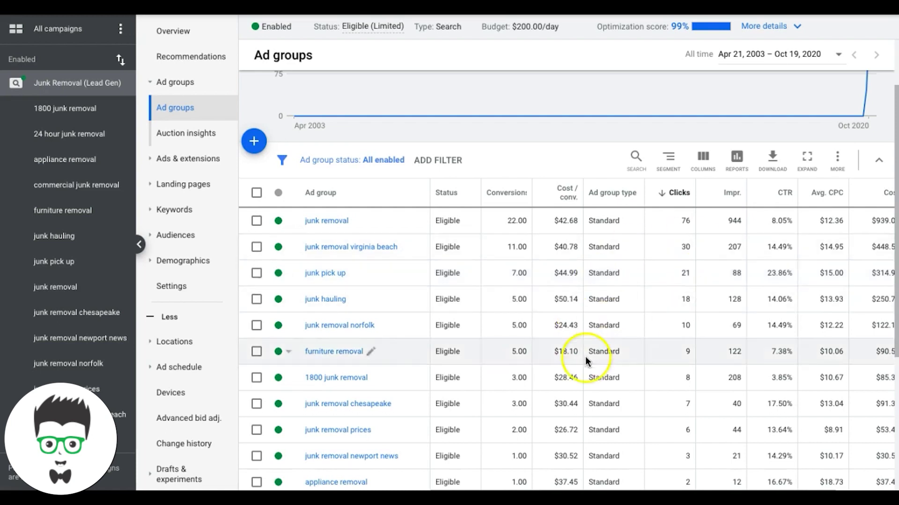
scroll(579, 279, down, 1)
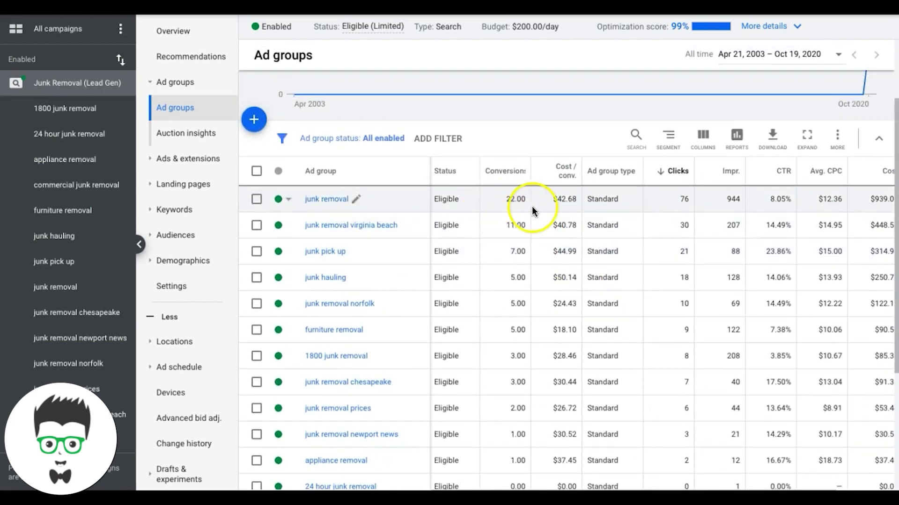
Open the junk removal ad group and examine its keywords' conversions, cost per conversion and average CPC
click(330, 199)
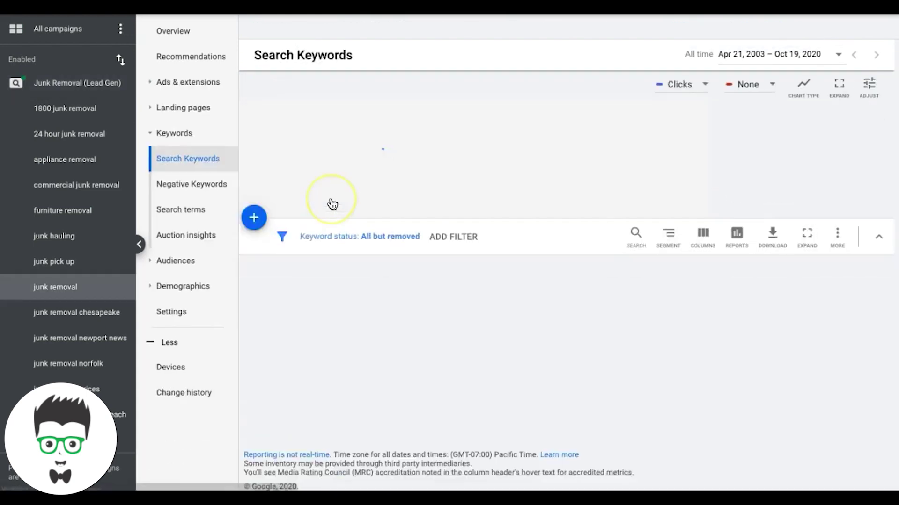
scroll(552, 352, down, 3)
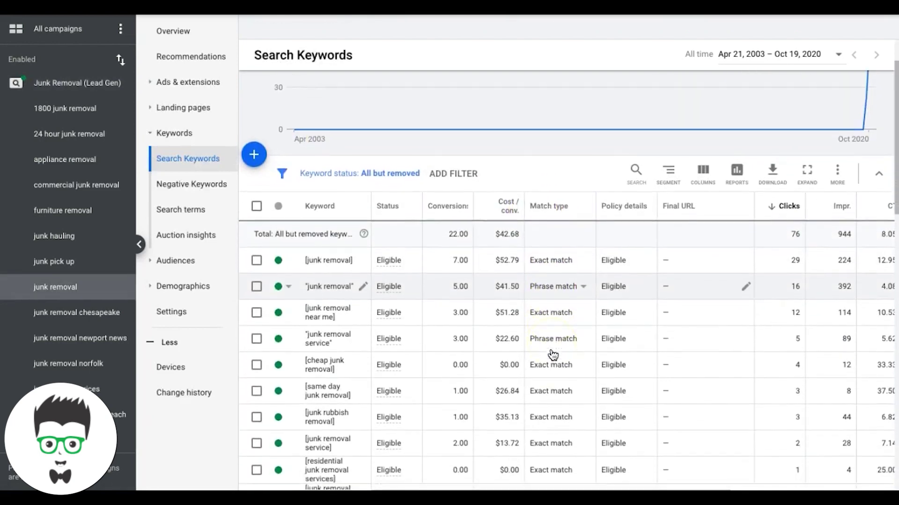
scroll(552, 354, down, 2)
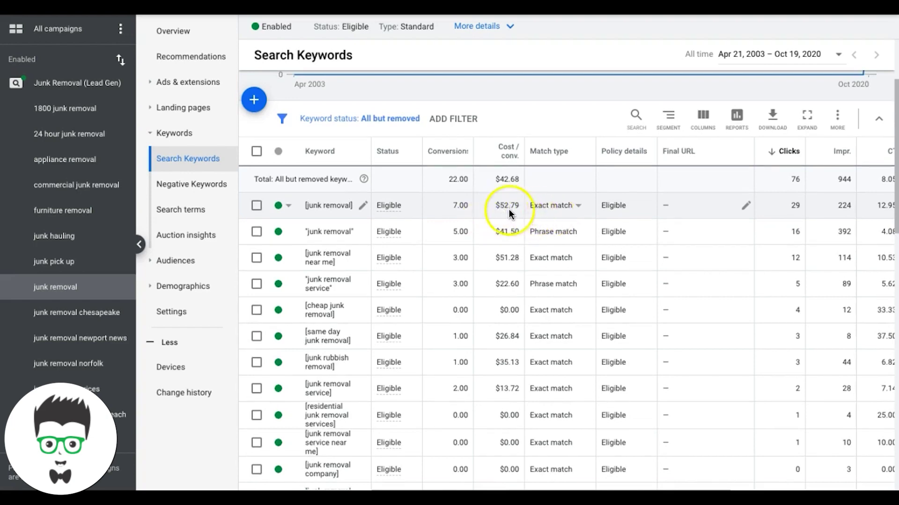
scroll(658, 215, right, 5)
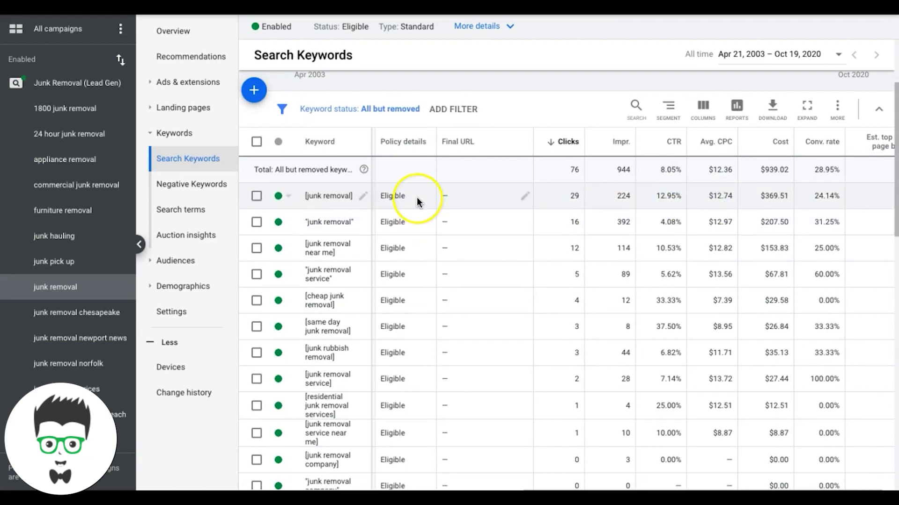
scroll(415, 199, left, 5)
scroll(419, 200, right, 5)
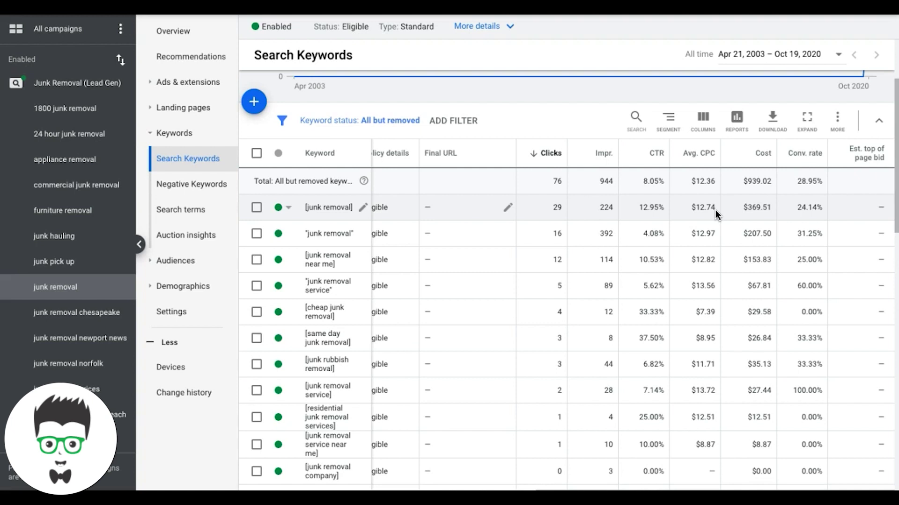
scroll(715, 210, left, 5)
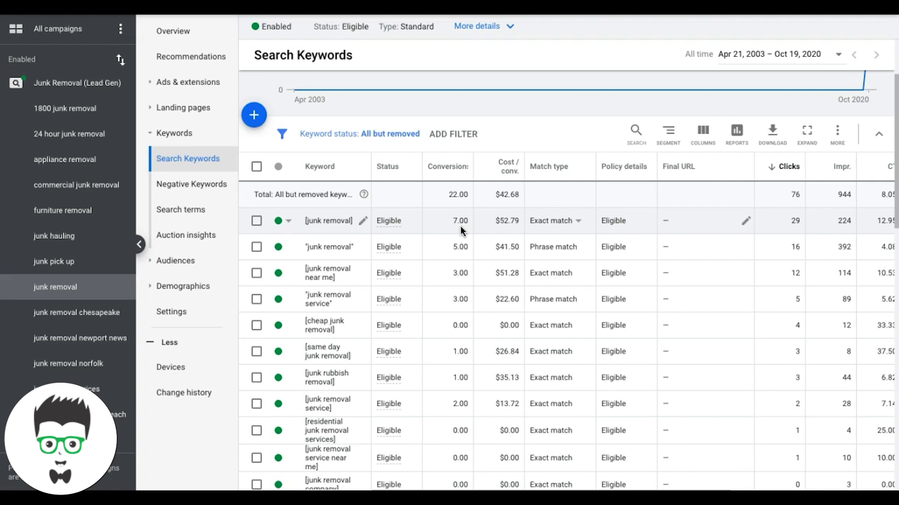
click(459, 272)
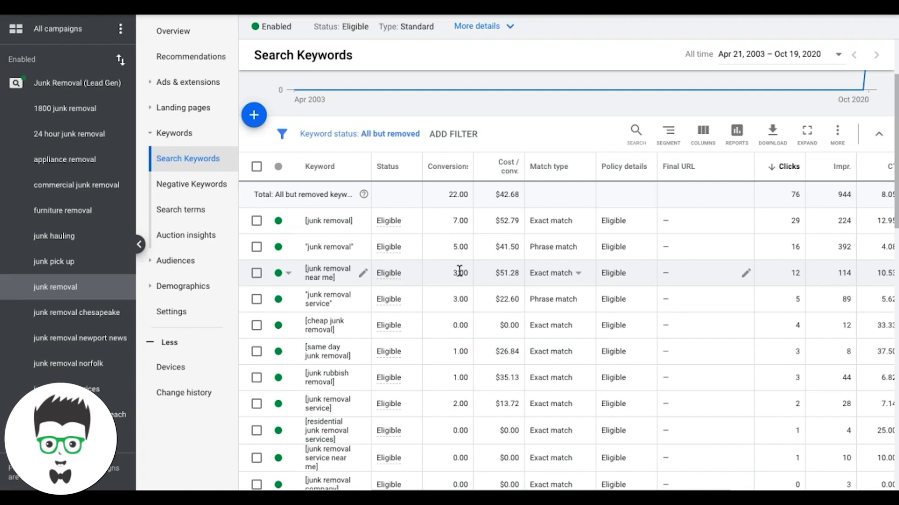
click(490, 261)
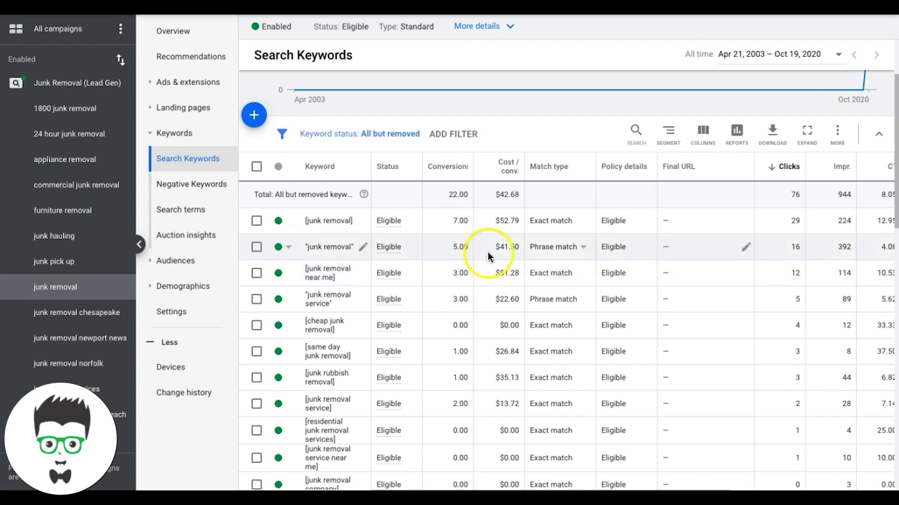
Add the Search impr. share and Search top IS competitive metrics as columns in the junk removal keyword table
scroll(488, 257, up, 1)
scroll(487, 257, right, 2)
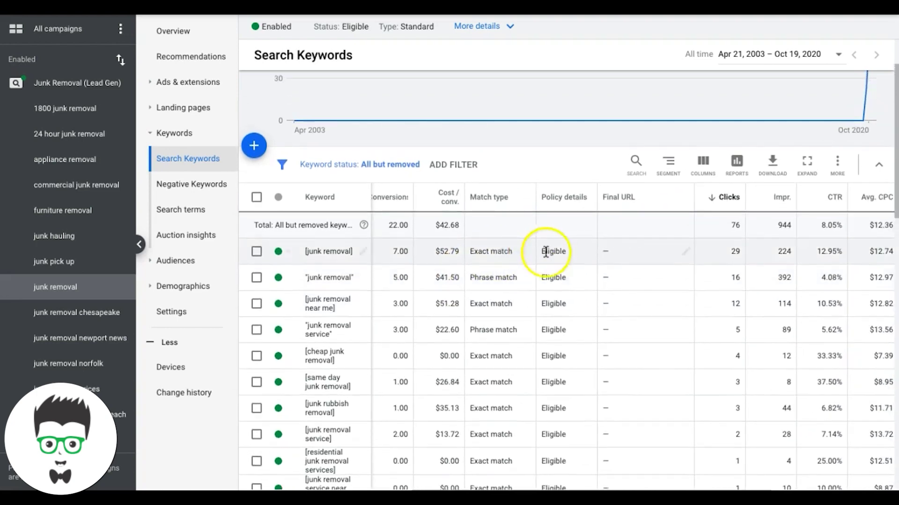
scroll(475, 261, right, 3)
scroll(475, 262, down, 1)
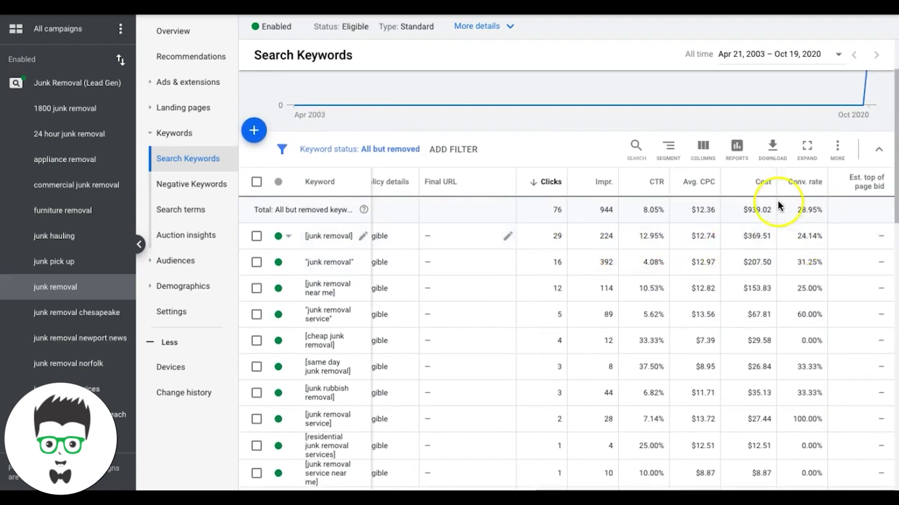
click(703, 147)
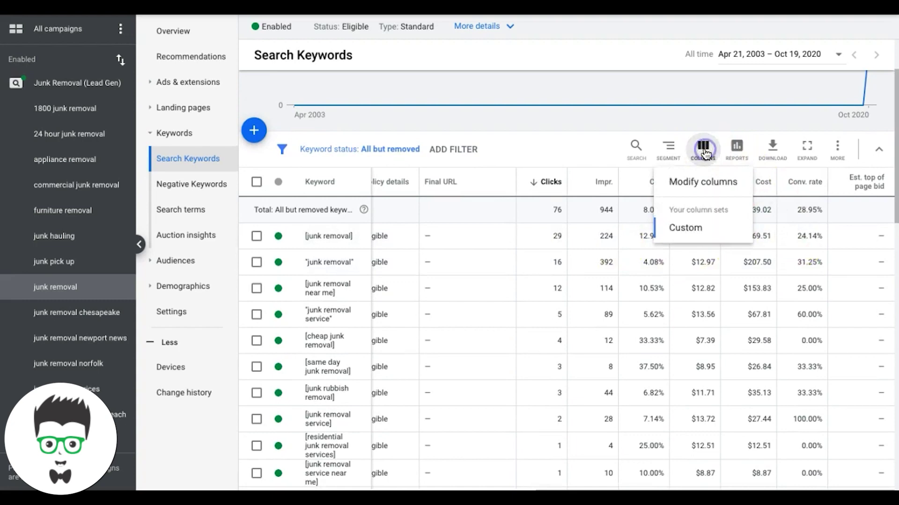
click(700, 187)
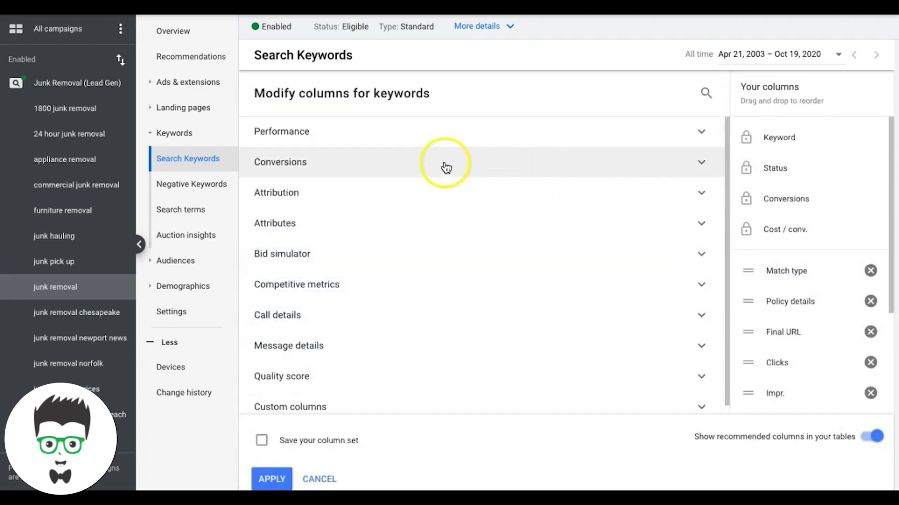
click(373, 284)
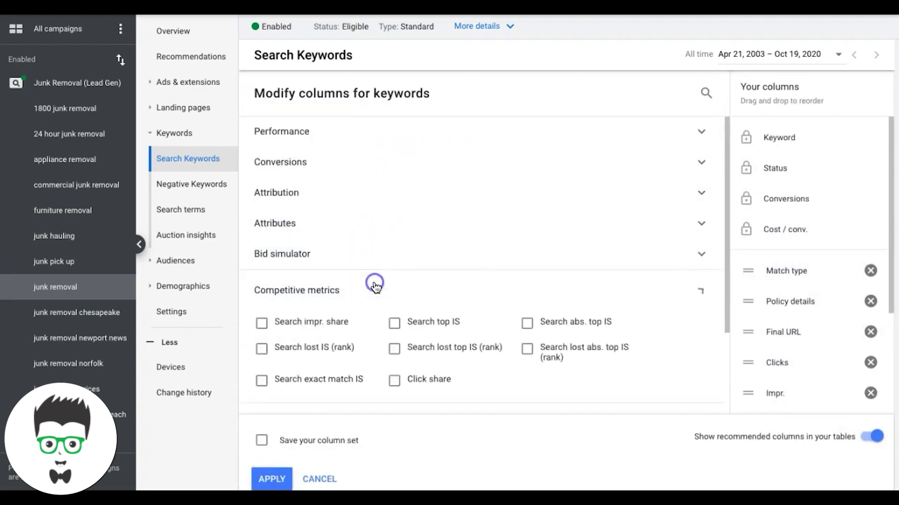
click(262, 322)
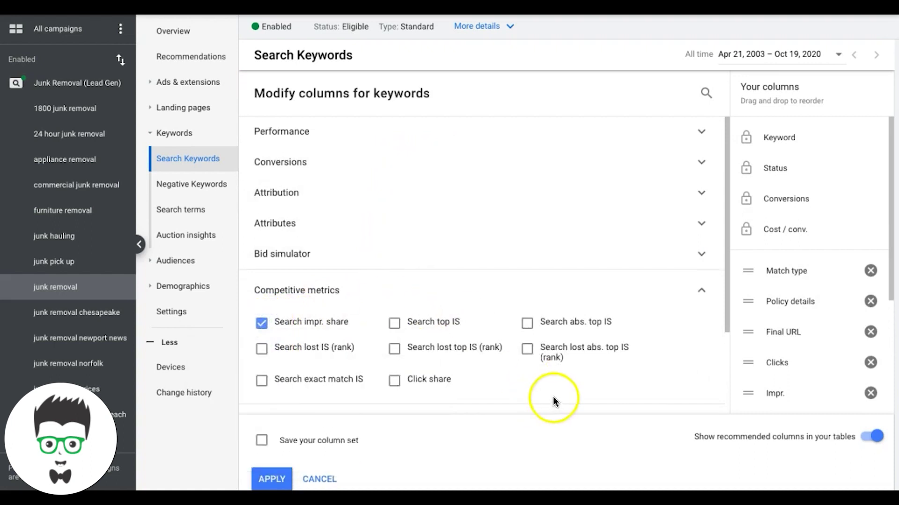
mouse_move(556, 328)
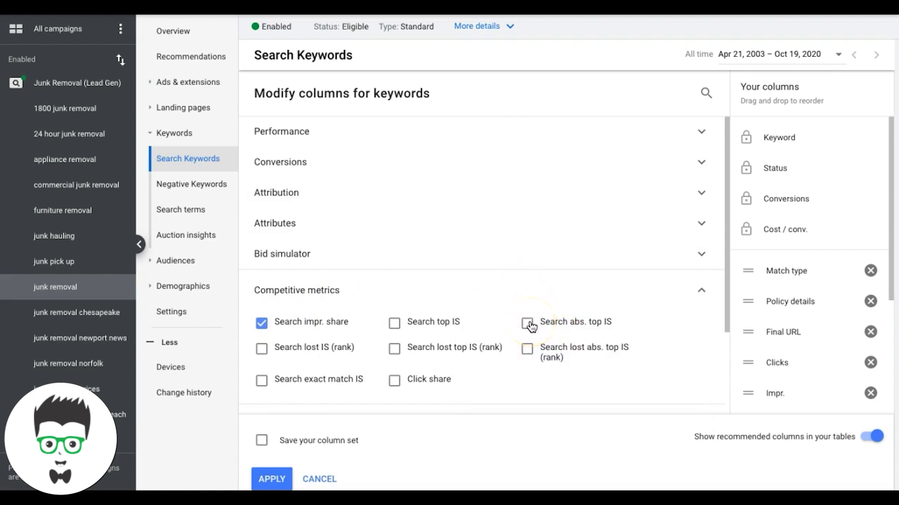
click(394, 323)
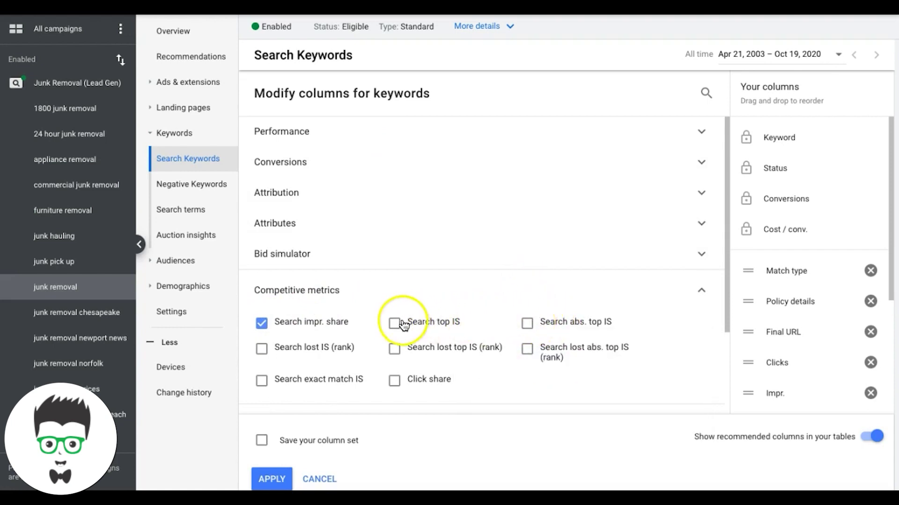
mouse_move(397, 327)
click(271, 478)
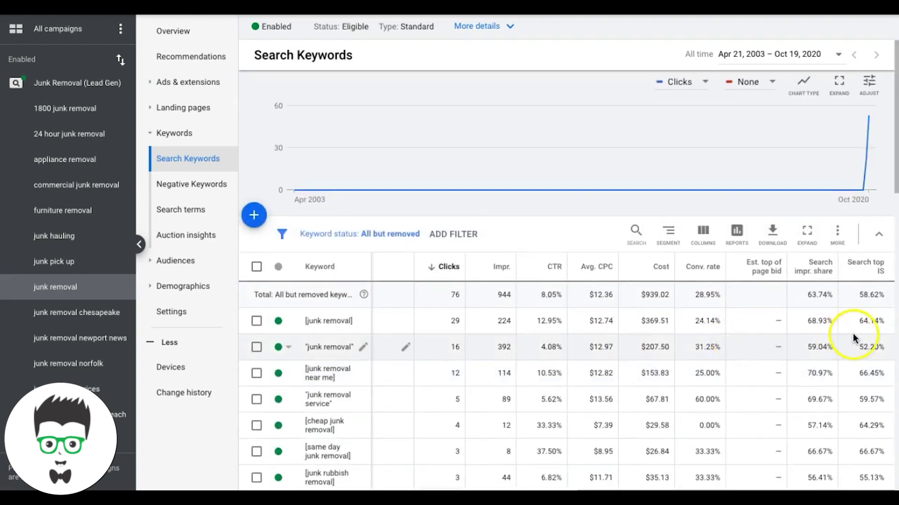
Read the Search top IS definition and compare the keywords' impression shares with their average CPC, conversions and cost per conversion
mouse_move(815, 274)
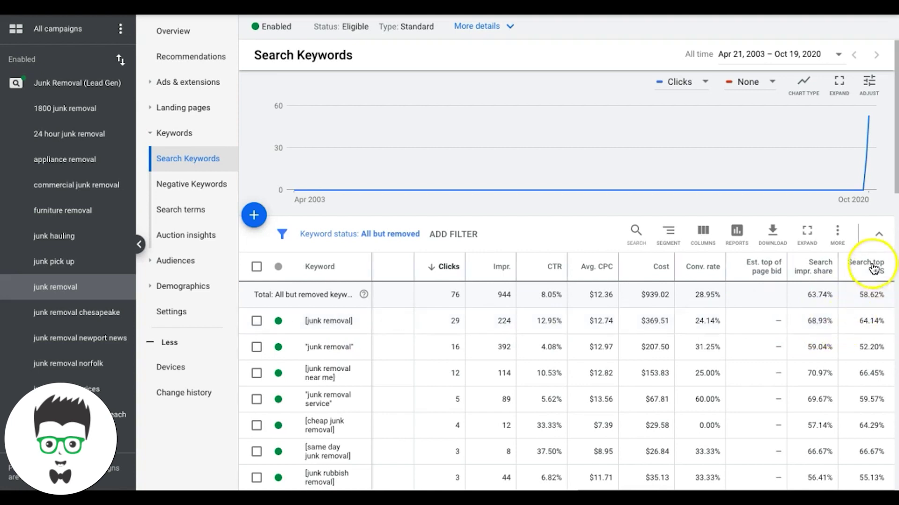
mouse_move(873, 275)
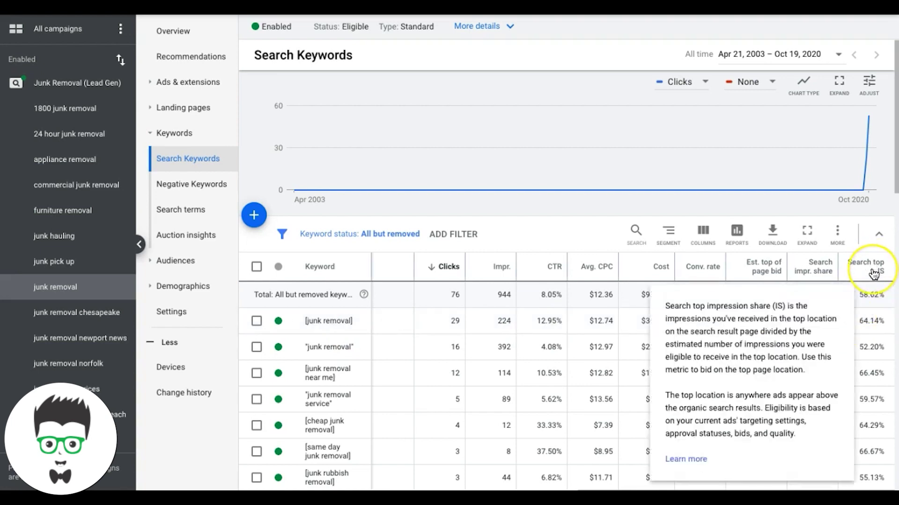
click(871, 323)
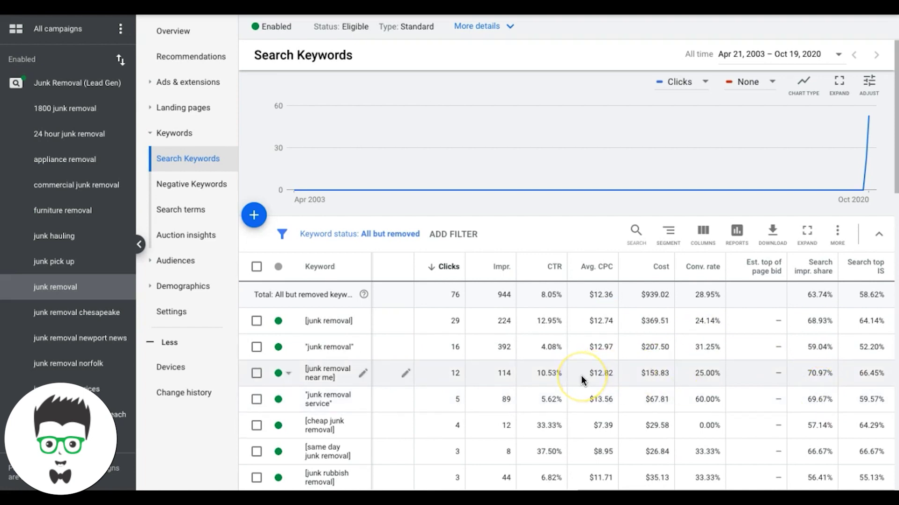
scroll(583, 379, down, 2)
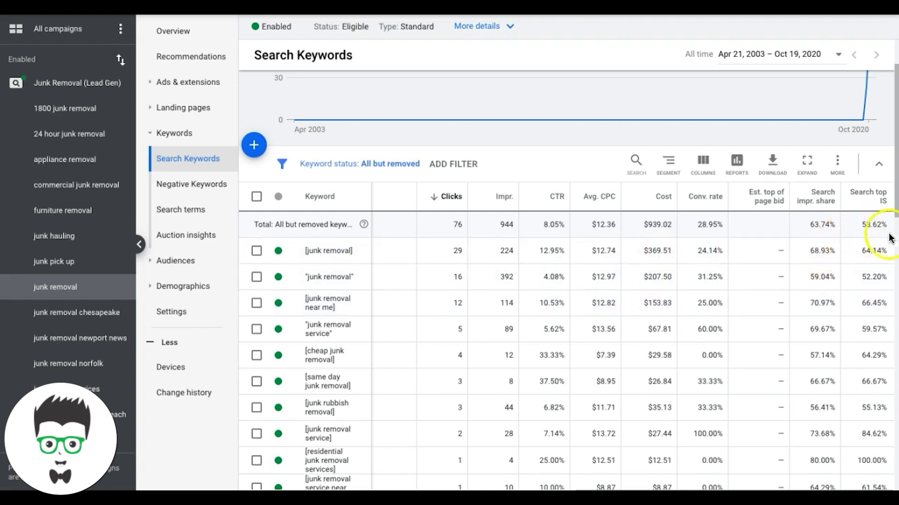
scroll(749, 303, down, 3)
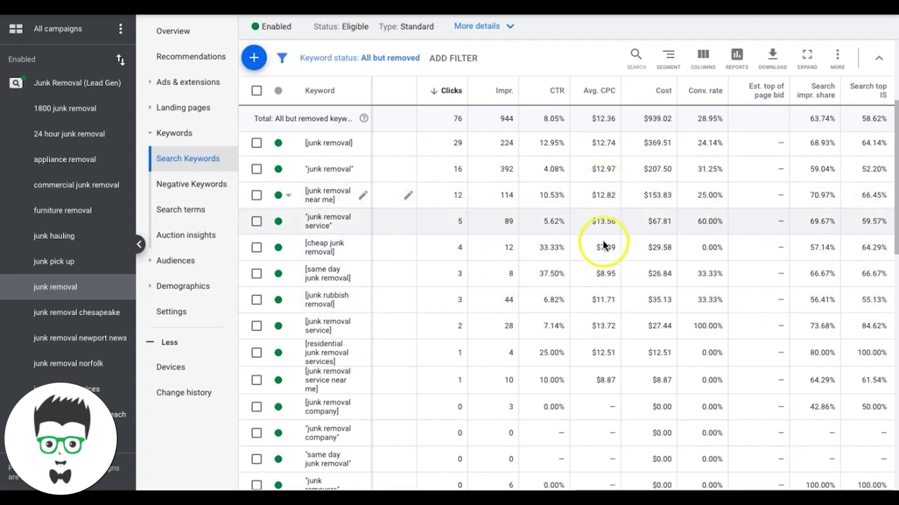
scroll(605, 244, left, 5)
scroll(605, 244, up, 1)
scroll(604, 245, left, 3)
scroll(603, 245, up, 3)
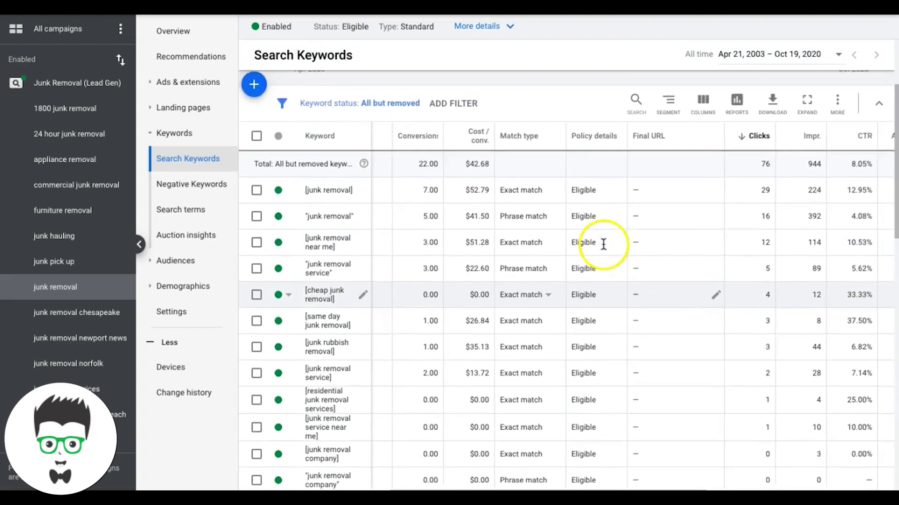